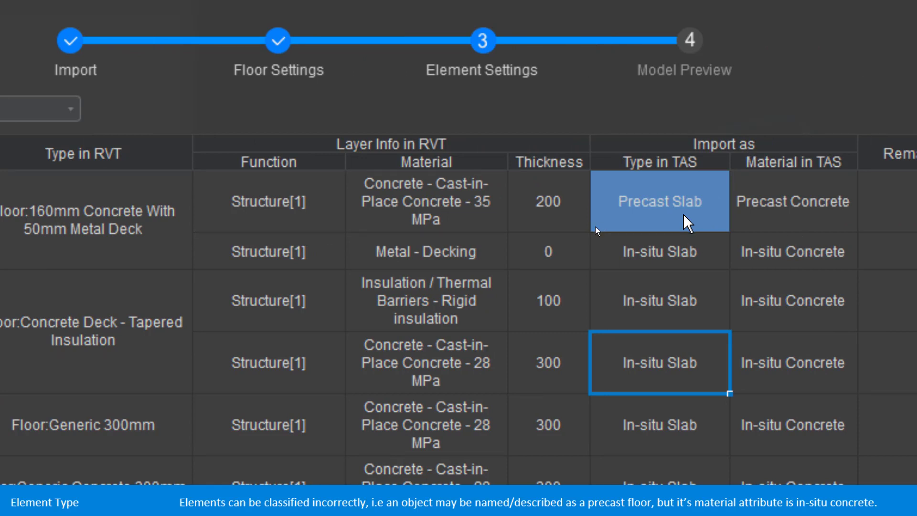
Set the TAS import type of the 200 mm layer in the 160mm Concrete With 50mm Metal Deck floor to In-situ Slab.
left_click(657, 209)
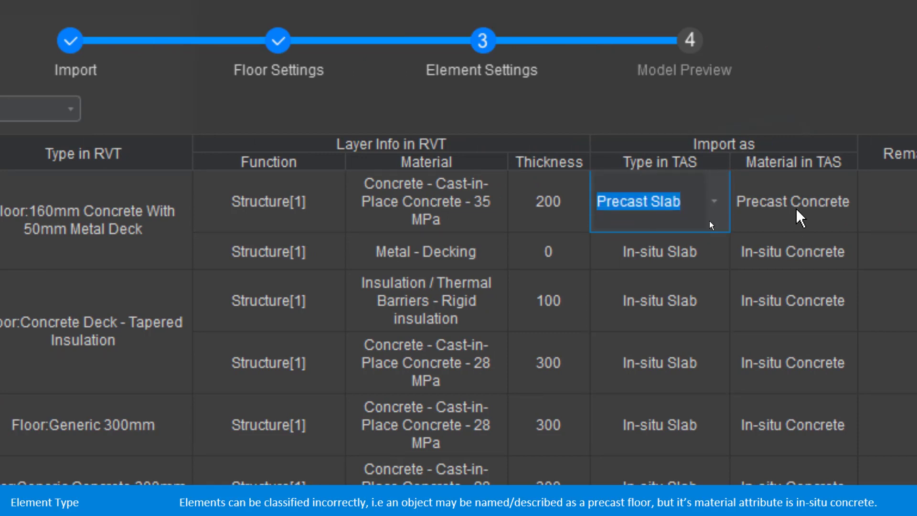
left_click(323, 203)
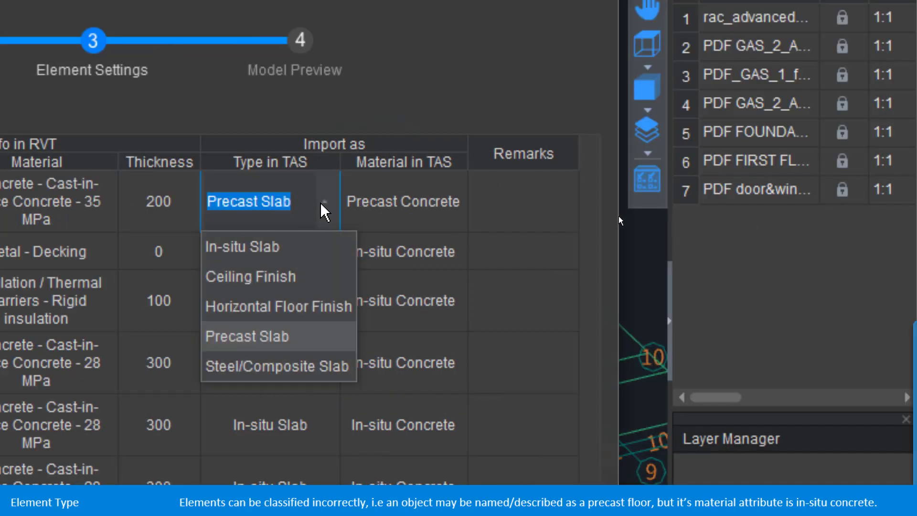
left_click(306, 247)
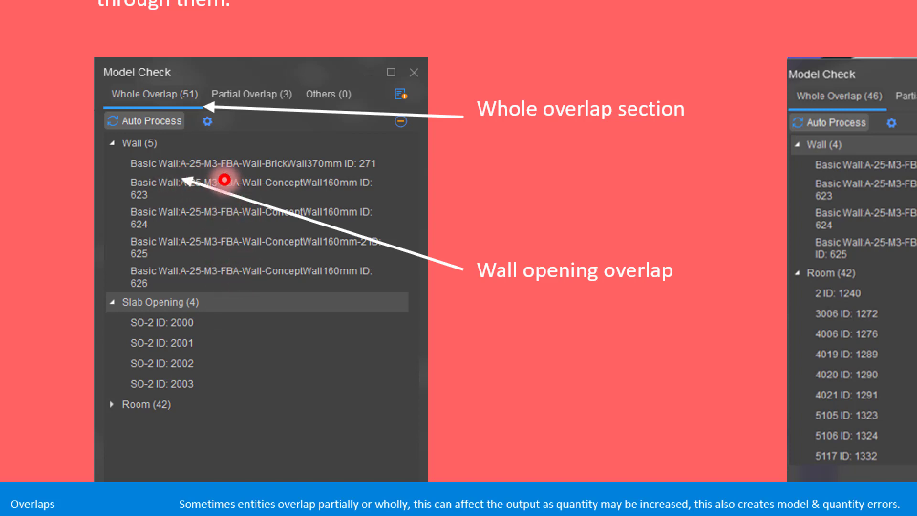
key("Right")
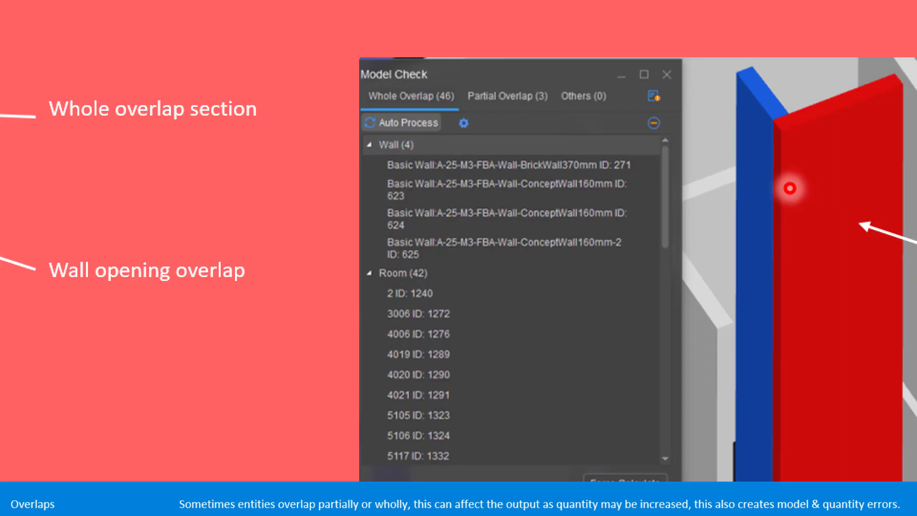
key("Right")
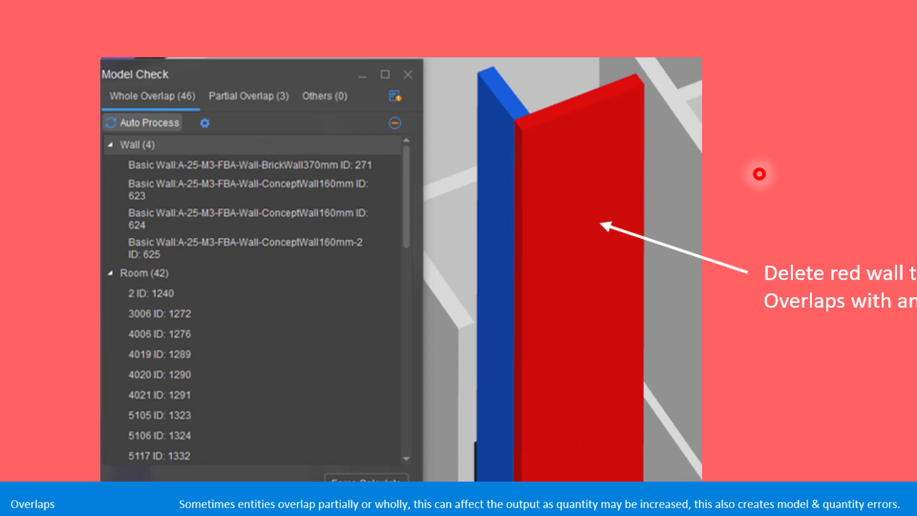
key("Right")
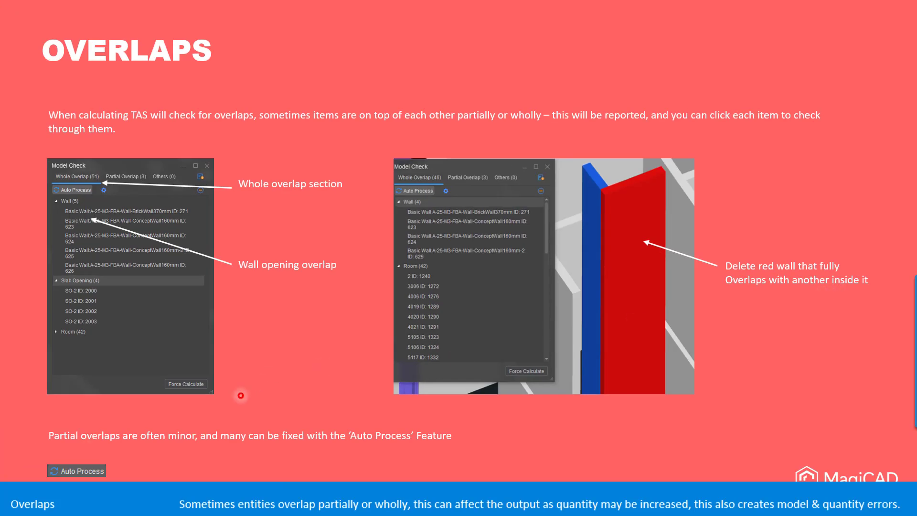
Switch to Cubicost TAS and examine the whole overlap reported for the first 300 mm round concrete column in the model check.
key("alt+Tab")
key("alt+Tab")
key("alt+Tab")
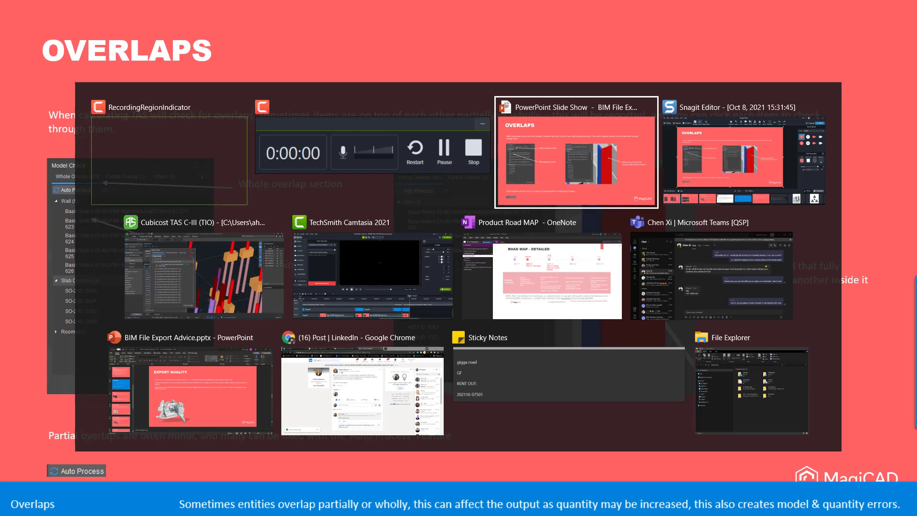
key("alt+Tab")
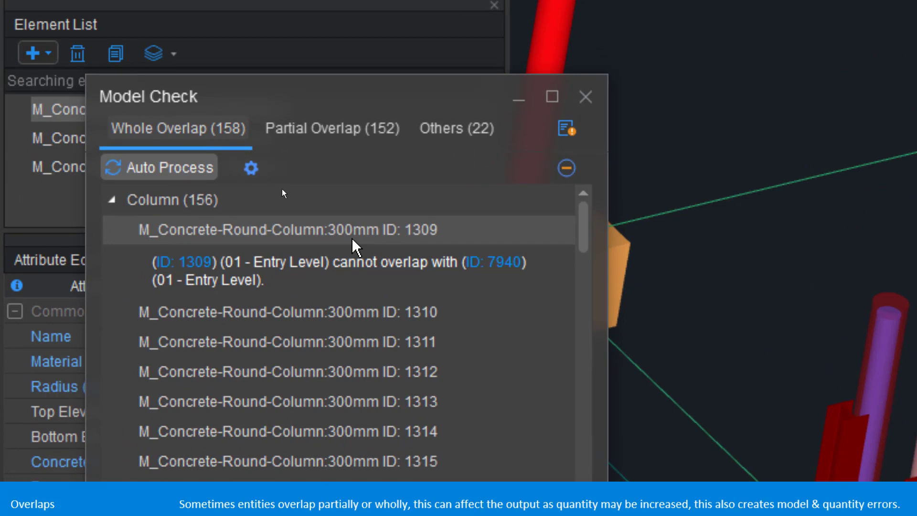
double_click(218, 200)
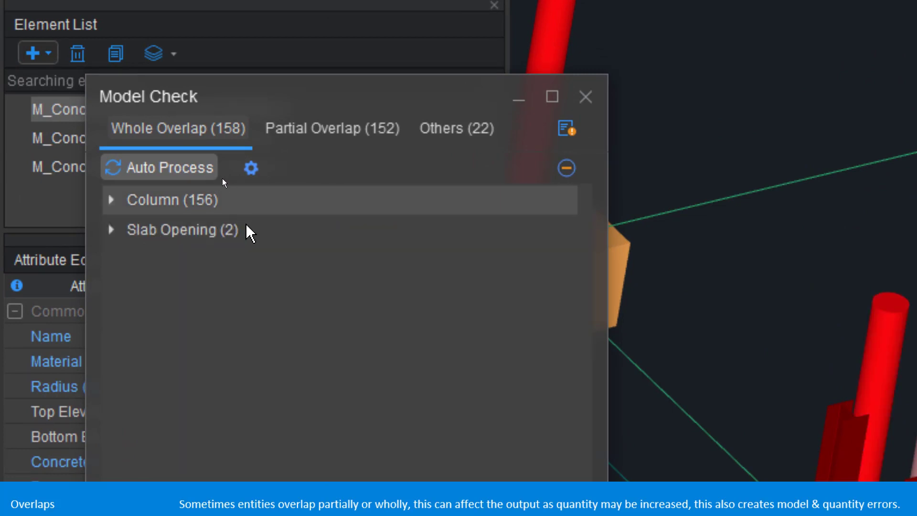
double_click(210, 200)
left_click(207, 229)
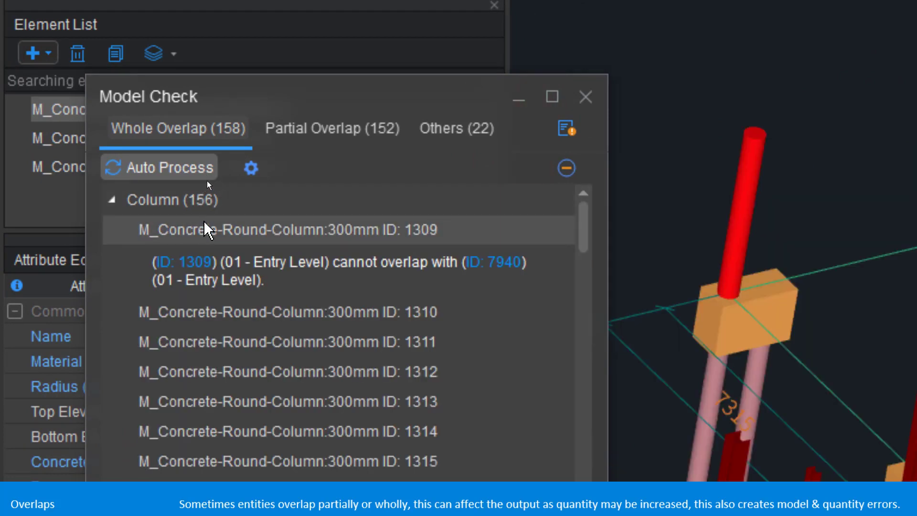
left_click(205, 223)
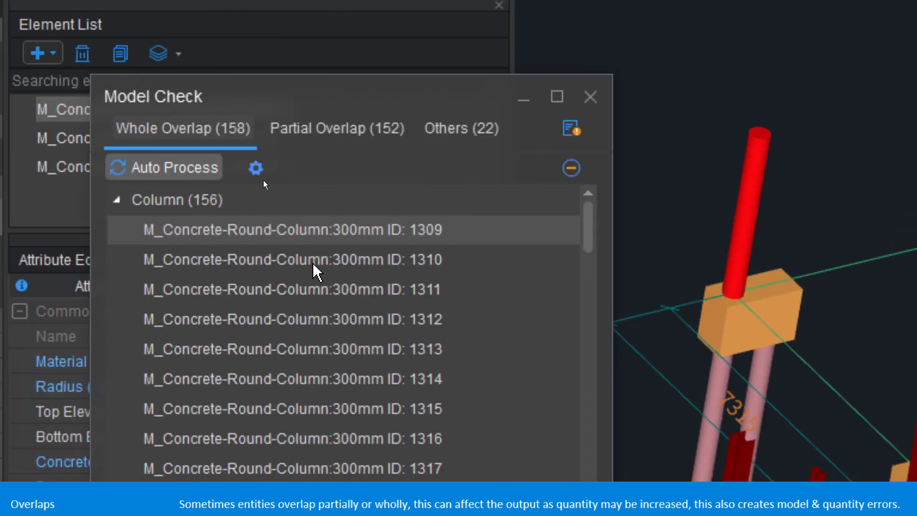
left_click(321, 232)
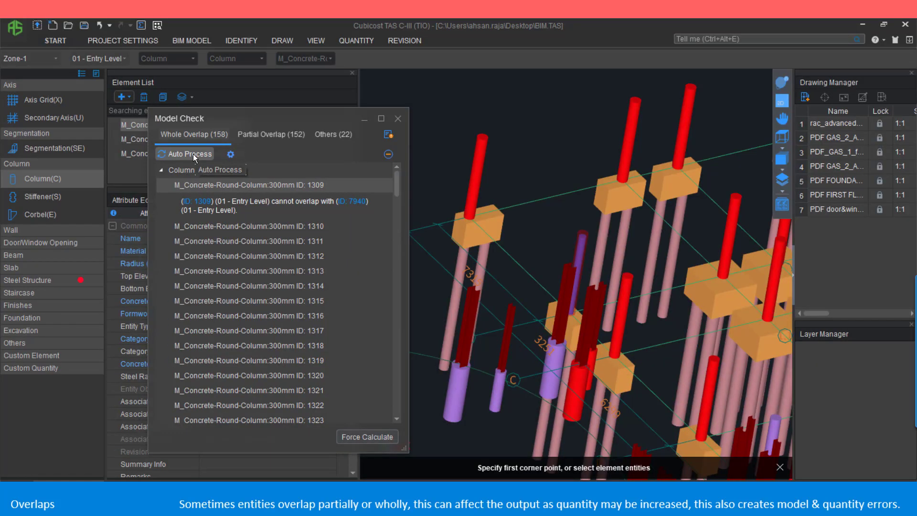
Auto-process the whole overlaps in the model check and inspect one of the processed columns up close.
left_click(194, 154)
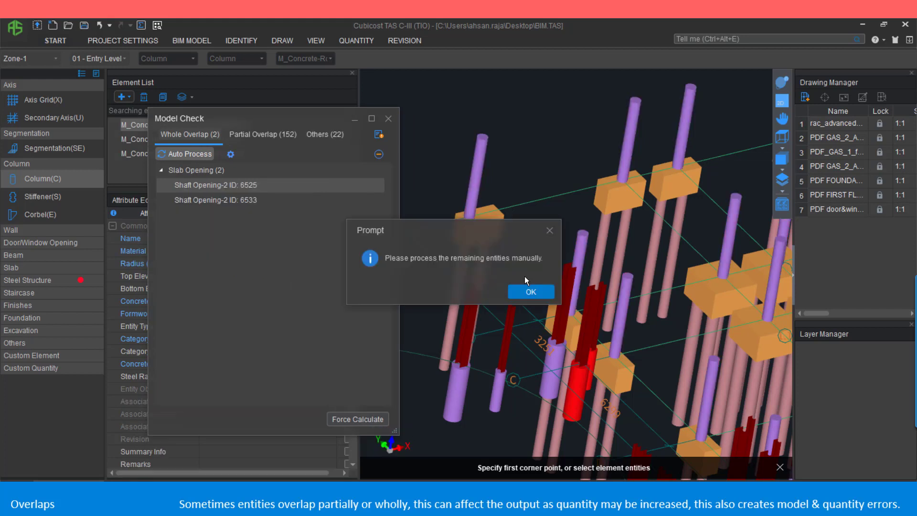
left_click(529, 290)
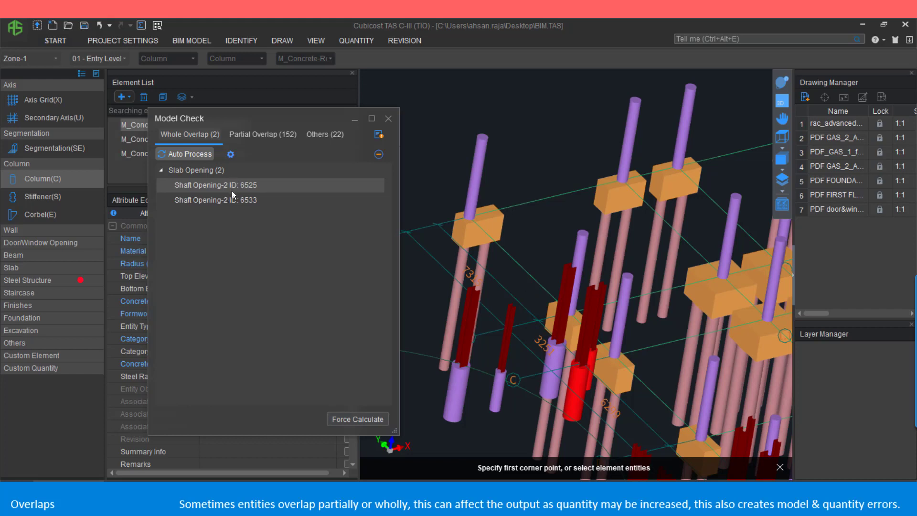
left_click(584, 234)
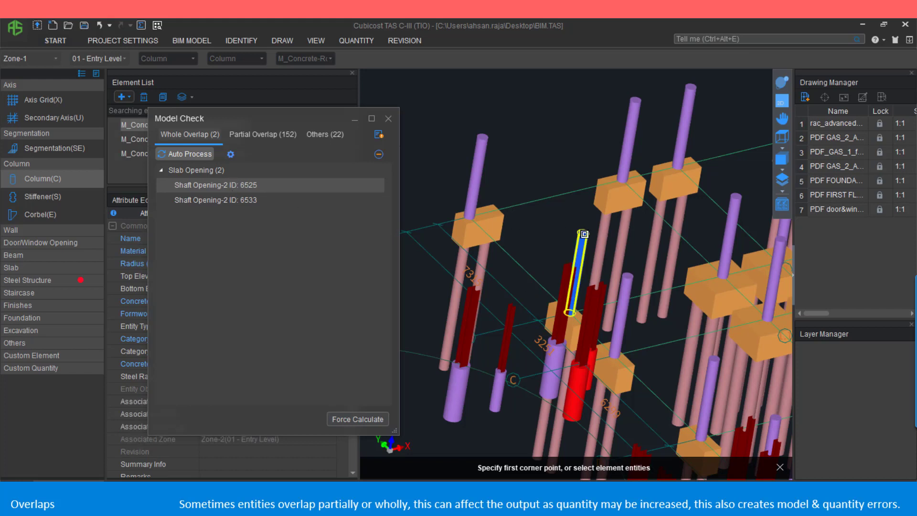
scroll(583, 234, "up", 5)
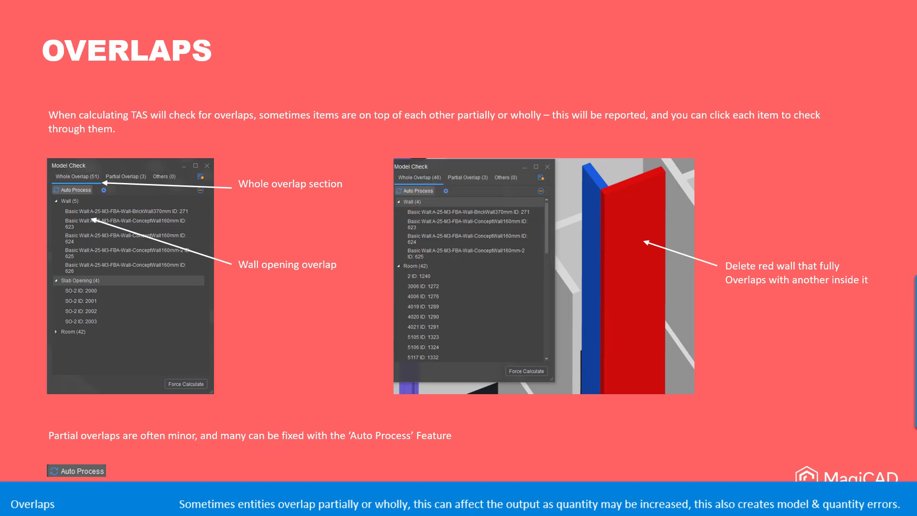
Switch back to Cubicost TAS and examine the partial overlap of the first 450 mm round concrete column.
key("alt+Tab")
left_click(505, 162)
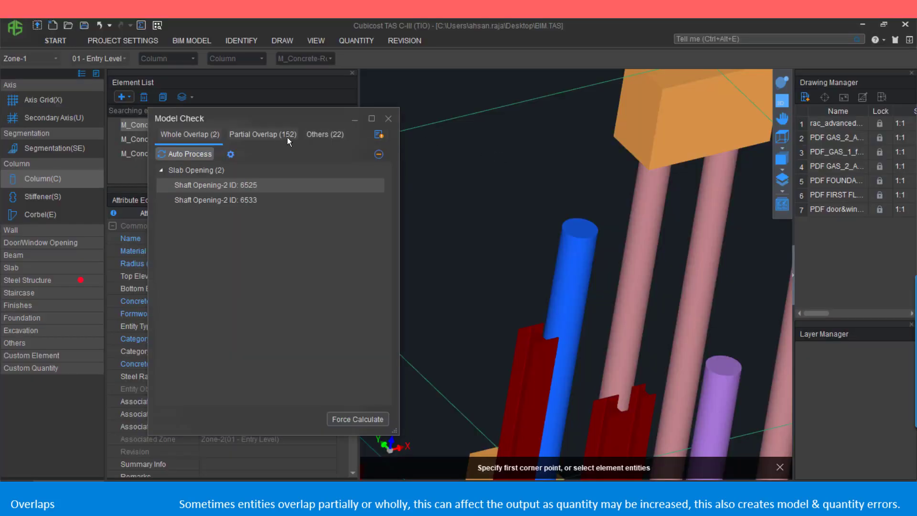
left_click(287, 136)
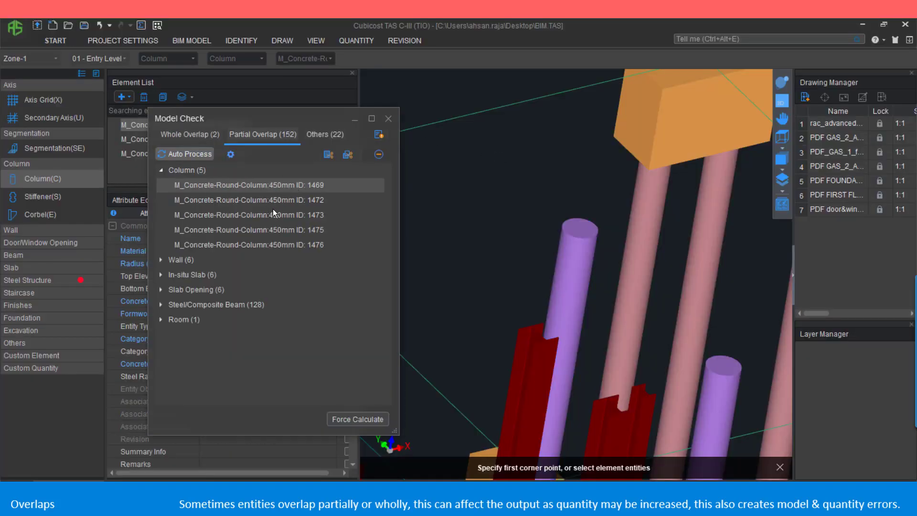
double_click(260, 190)
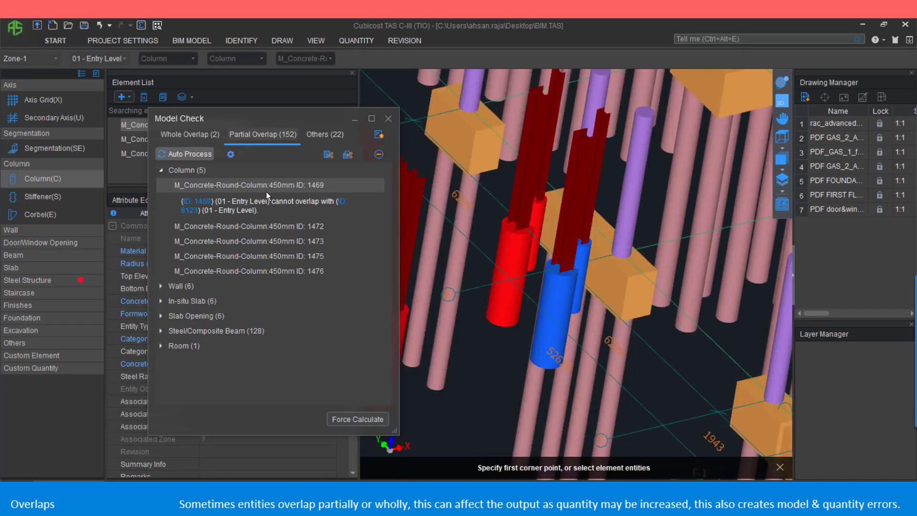
left_click(196, 202)
left_click(196, 203)
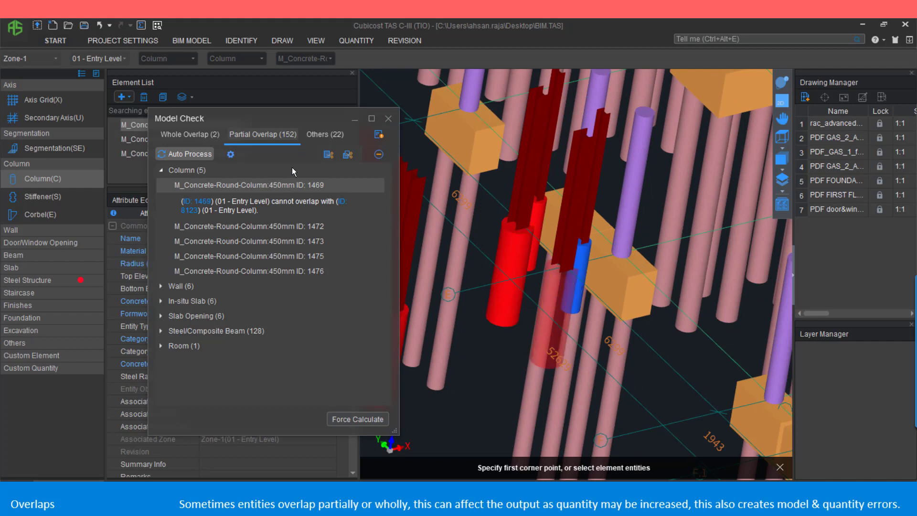
Auto-process the partial overlaps and locate the Lobby room entry in the model.
left_click(176, 158)
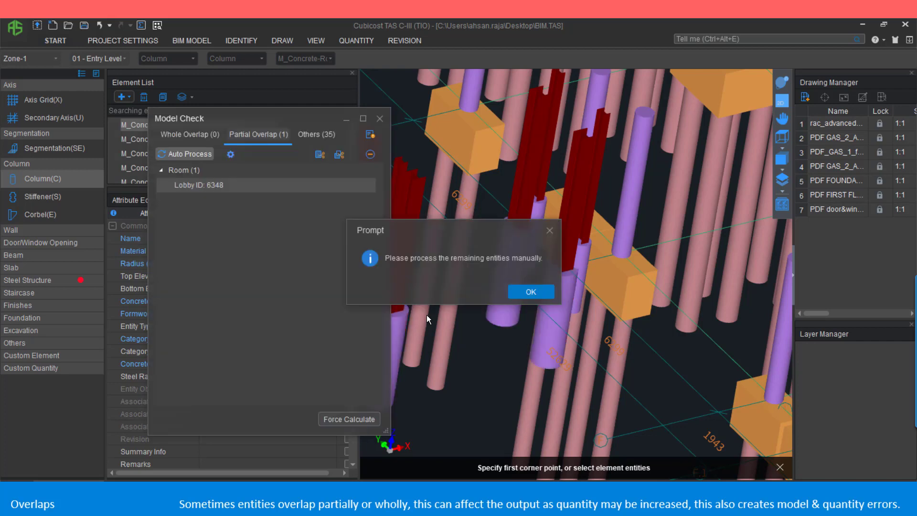
left_click(529, 292)
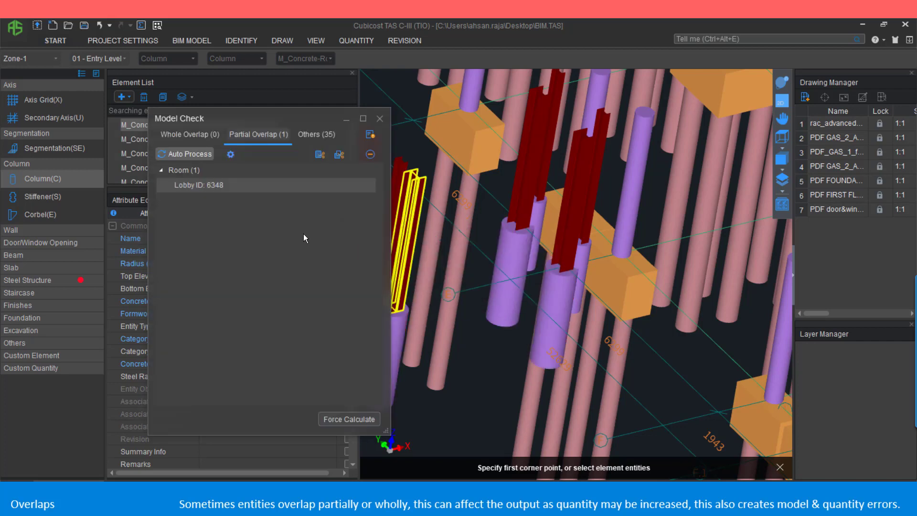
double_click(221, 187)
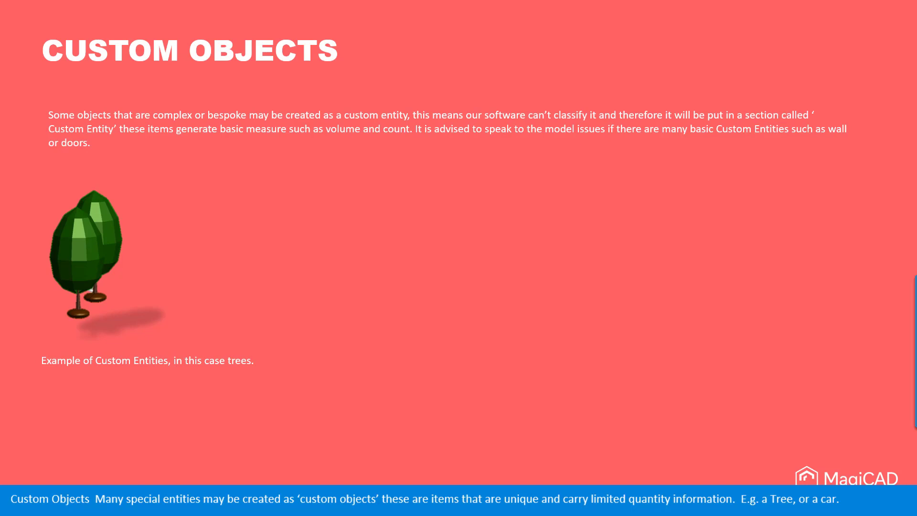
Switch to Cubicost TAS and collapse the Custom Element and Finishes element categories.
key("alt+Tab")
key("alt+Tab")
key("alt+Tab")
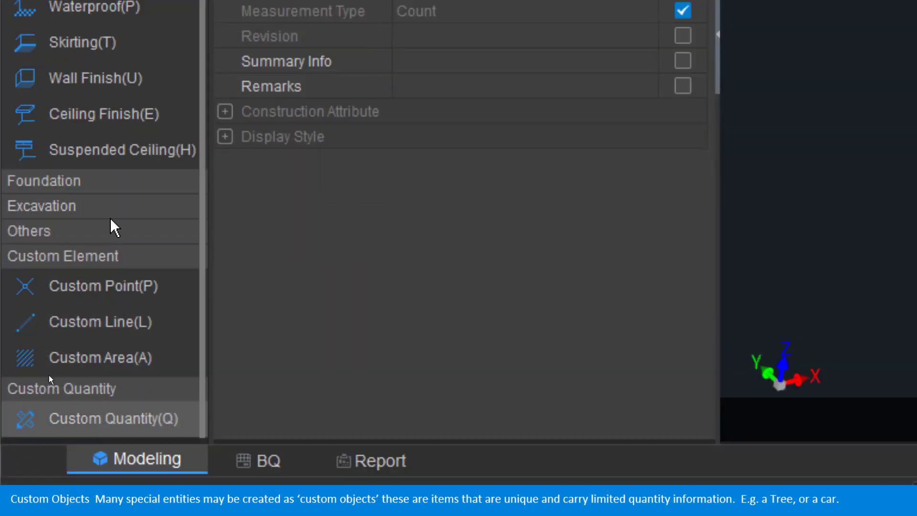
left_click(80, 257)
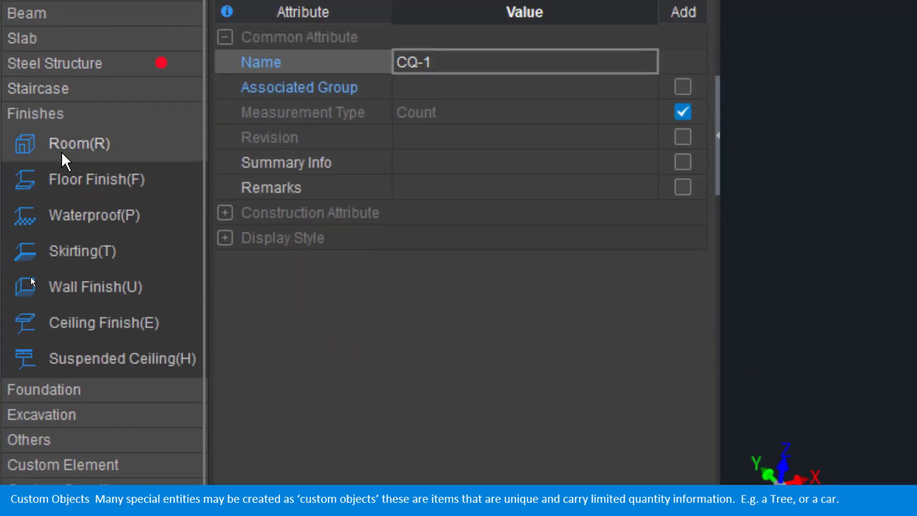
left_click(50, 34)
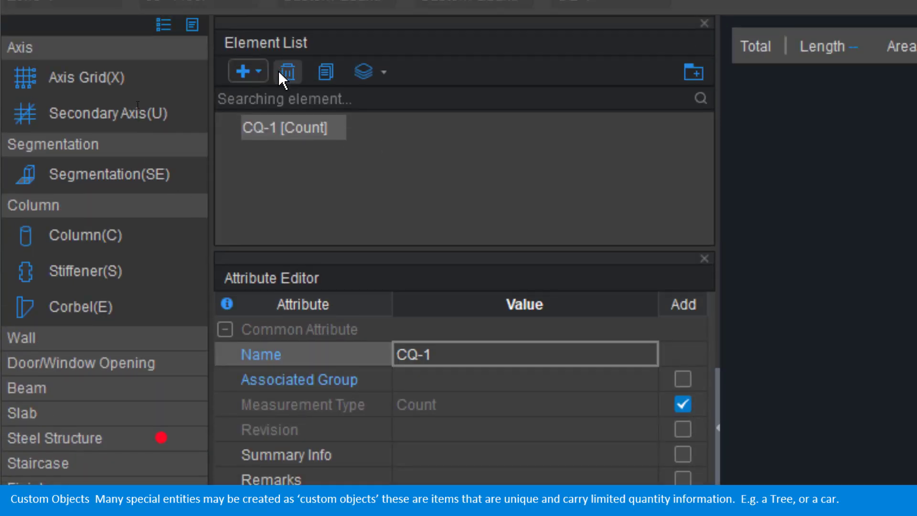
Add a custom quantity element measured by Count and name it TREE.
left_click(252, 72)
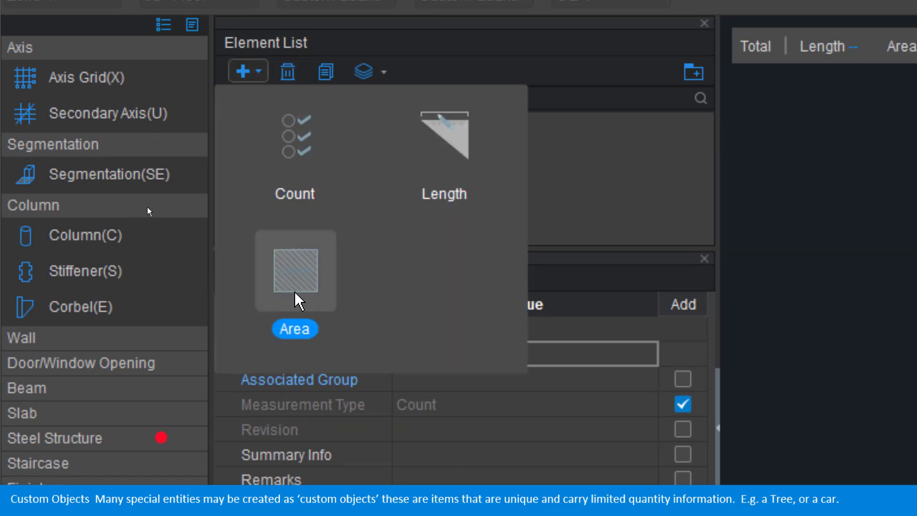
left_click(306, 151)
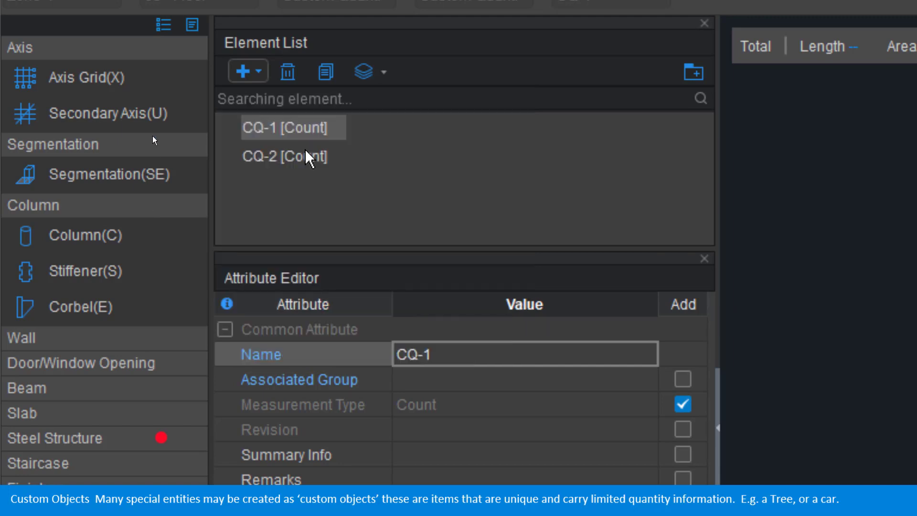
left_click(419, 346)
type("TREE")
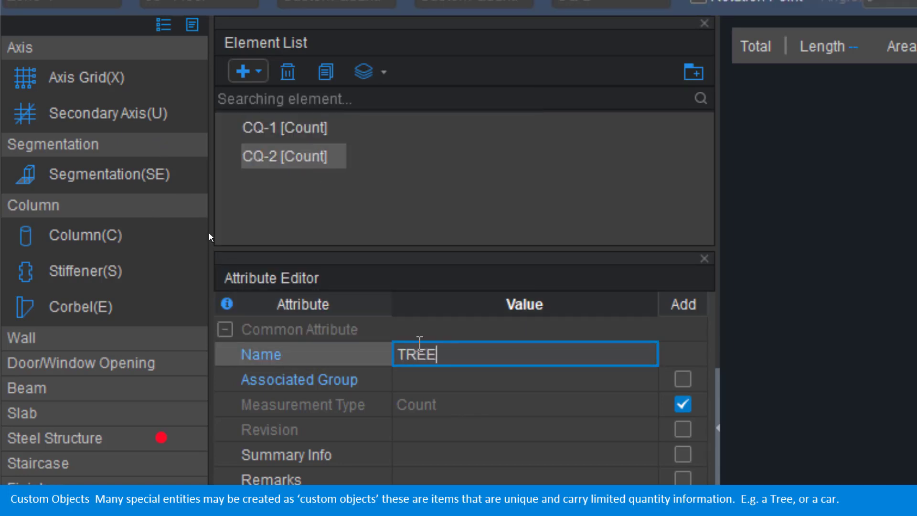
key("Tab")
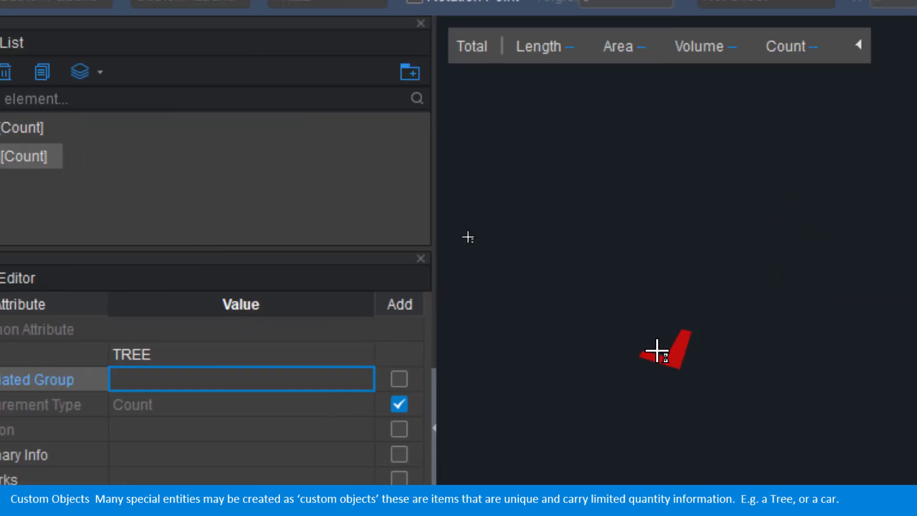
Place two TREE count markers in the empty area of the model and end the placement.
left_click(657, 351)
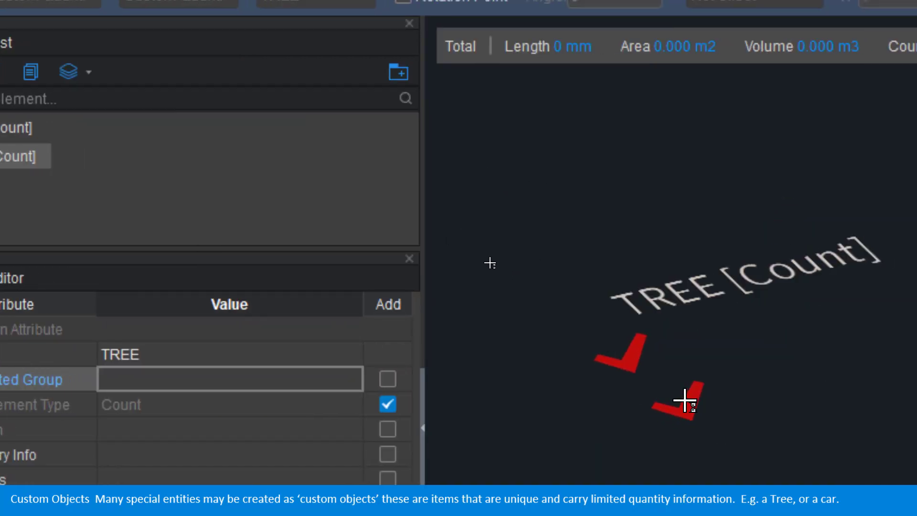
scroll(684, 400, "down", 1)
left_click(509, 454)
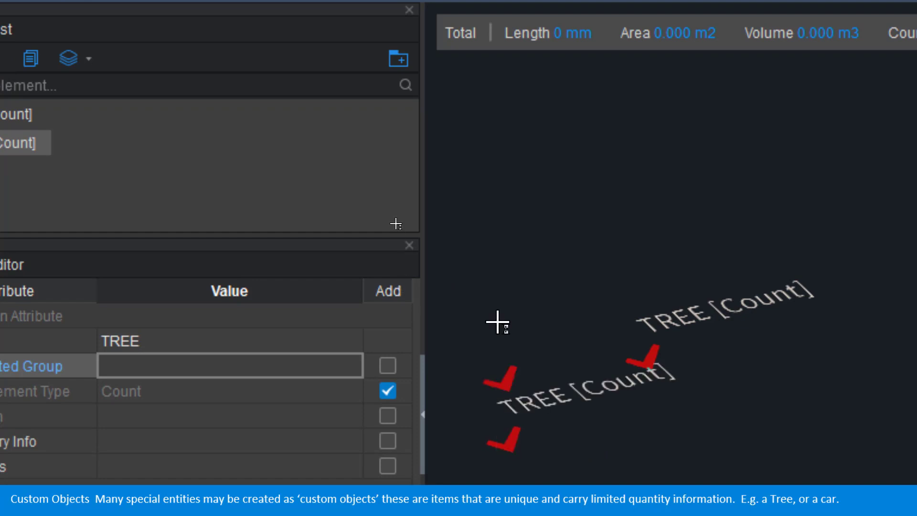
right_click(488, 291)
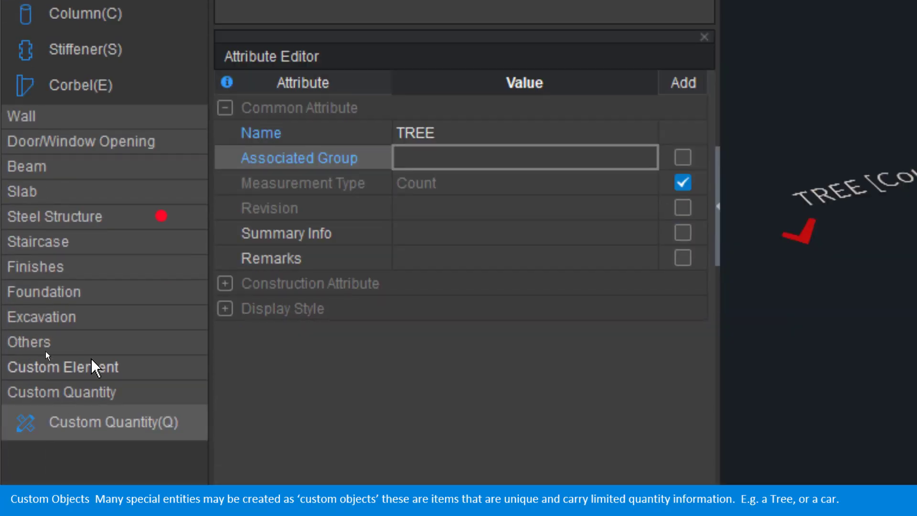
Expand the Custom Element category and open its Custom Point element type.
left_click(94, 365)
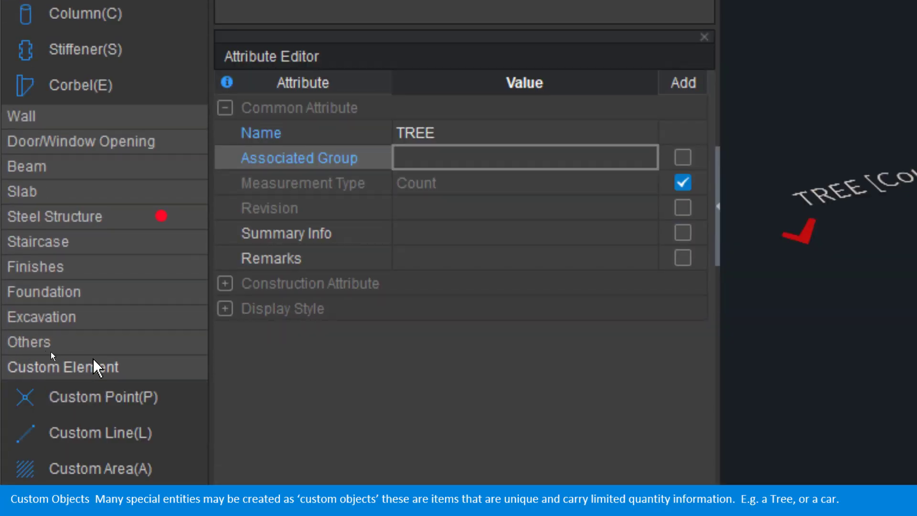
left_click(125, 403)
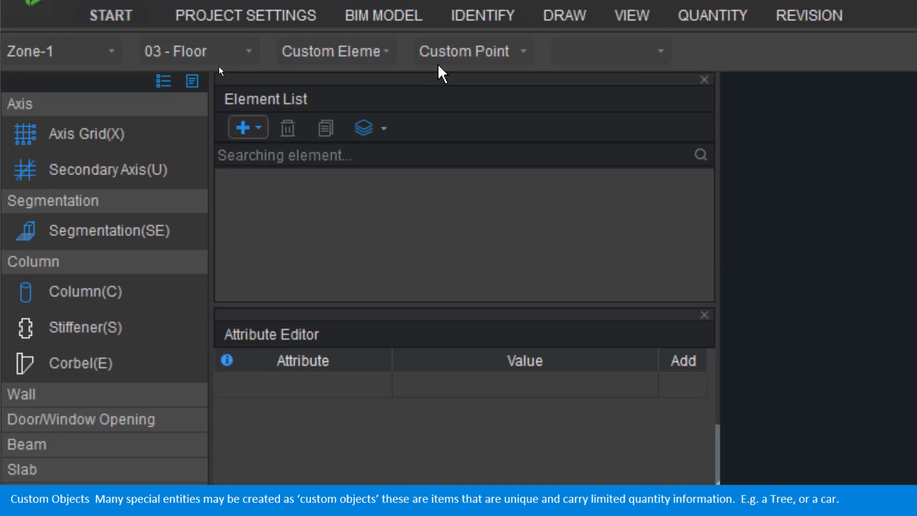
Add a rectangular custom point element and review its section and elevation attributes.
left_click(243, 128)
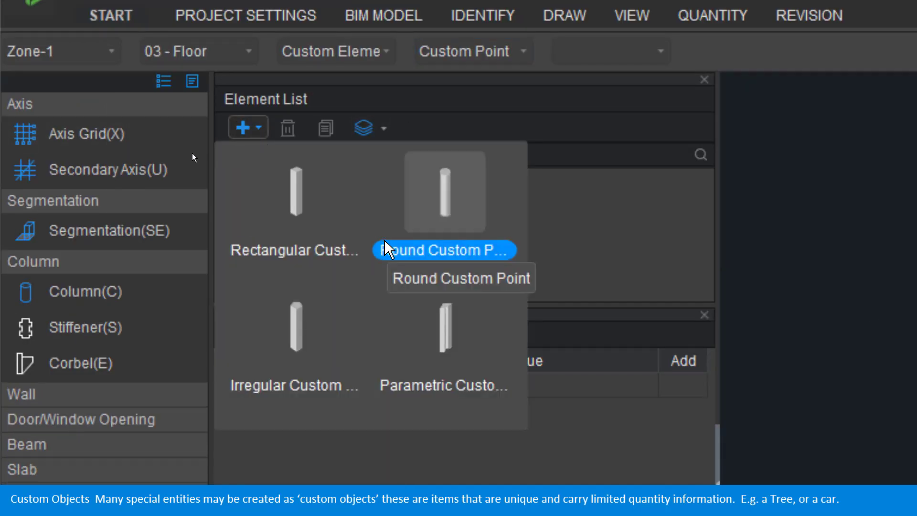
left_click(312, 227)
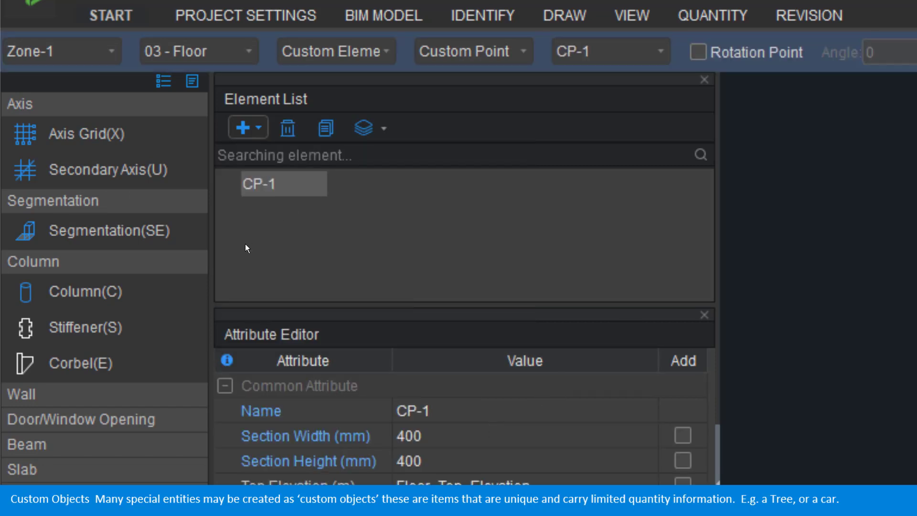
left_click(420, 454)
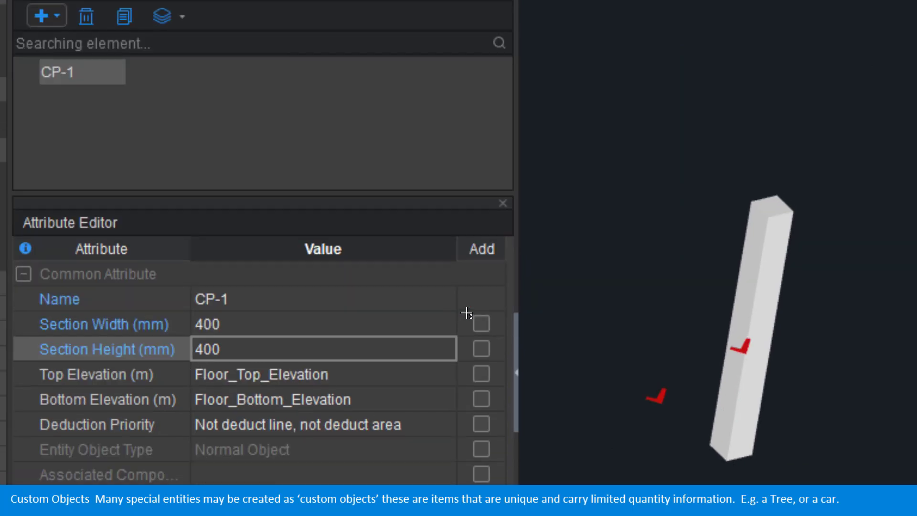
scroll(731, 448, "down", 5)
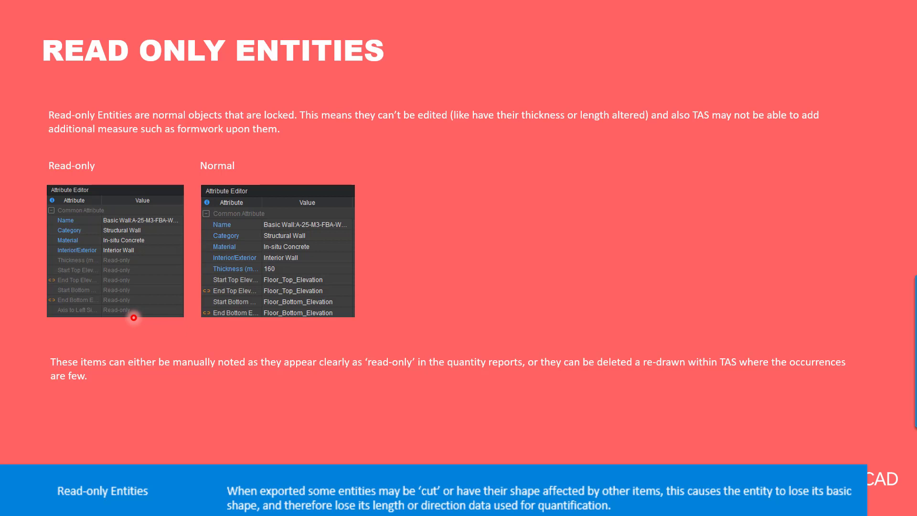
Switch to Cubicost TAS and run the entity object type check on the BIM model.
key("alt+Tab")
key("alt+Tab")
key("alt+Tab")
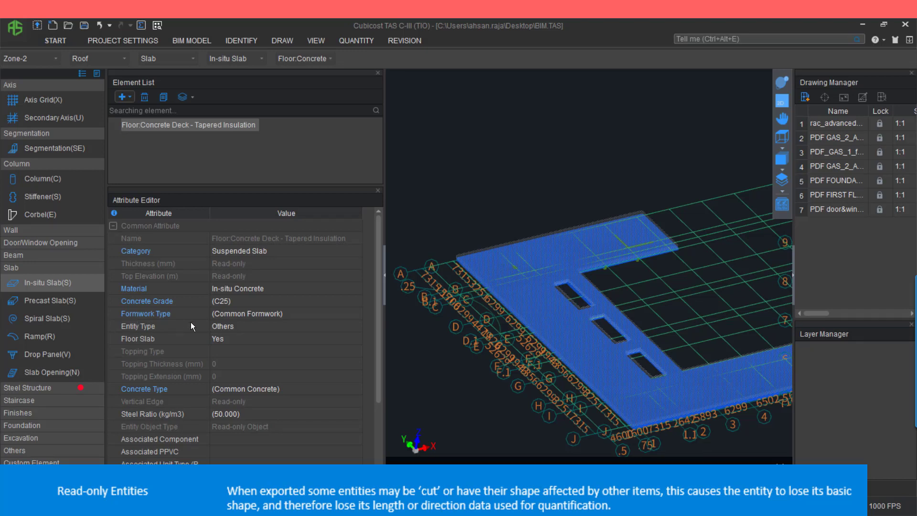
left_click(208, 41)
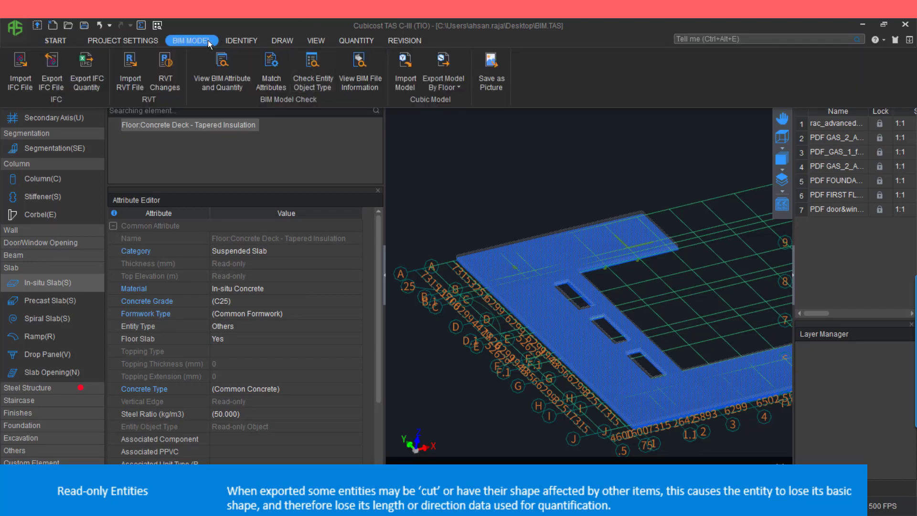
left_click(308, 70)
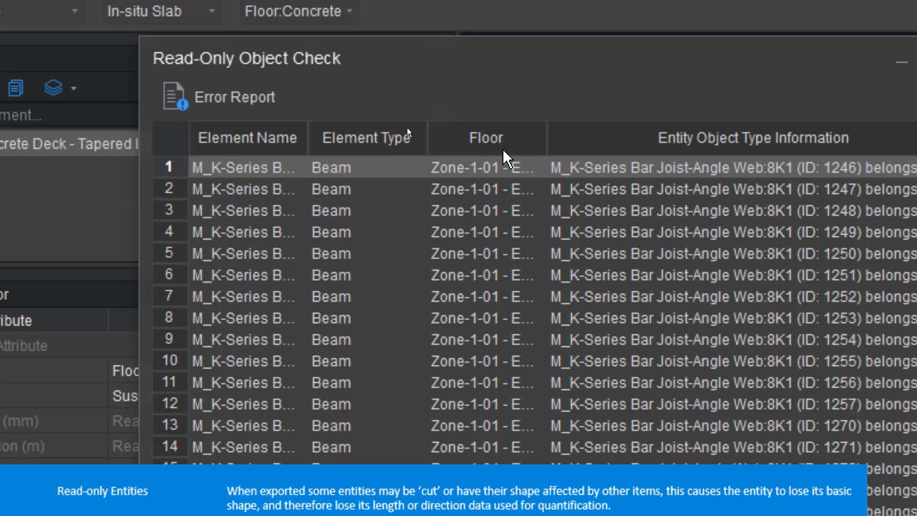
Locate the Floor:Concrete Deck - Tapered Insulation in-situ slab on Zone-2-Roof from the Read-Only Object Check list and move the list clear of the slab.
scroll(491, 222, "down", 20)
scroll(492, 228, "down", 20)
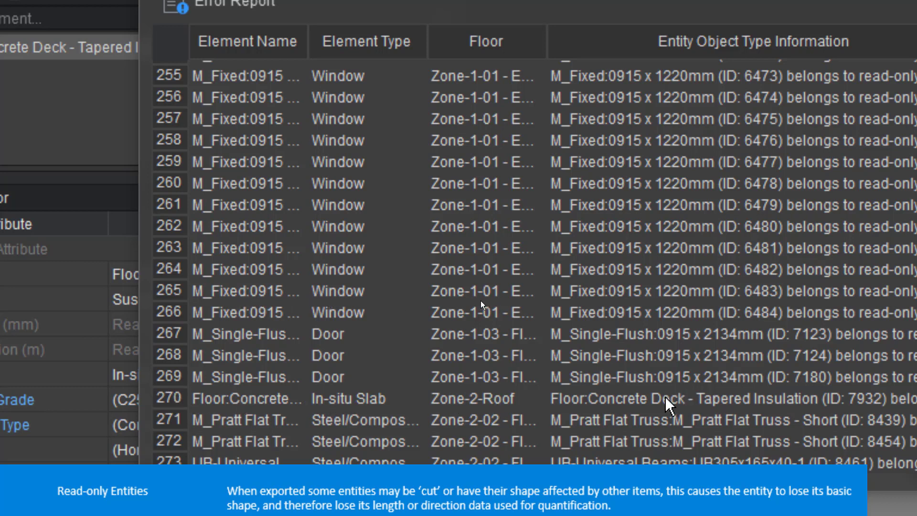
left_click(679, 399)
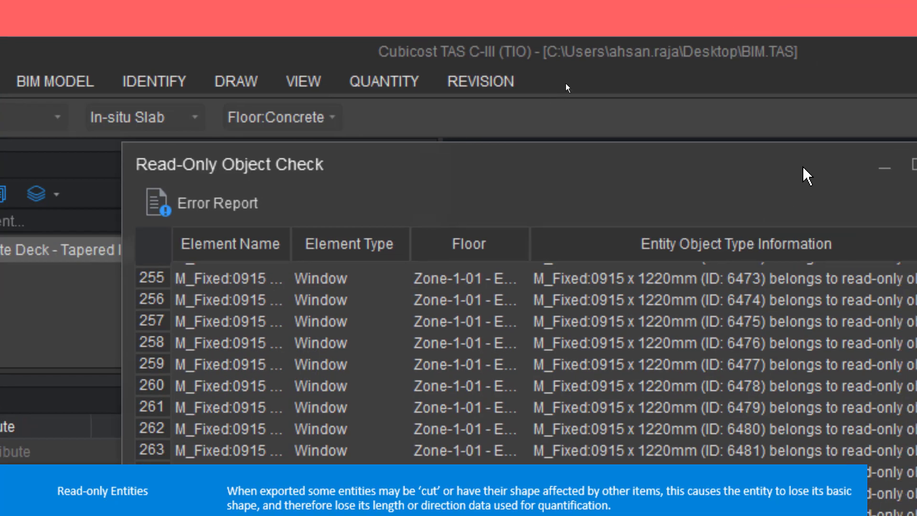
left_click_drag(796, 166, 716, 171)
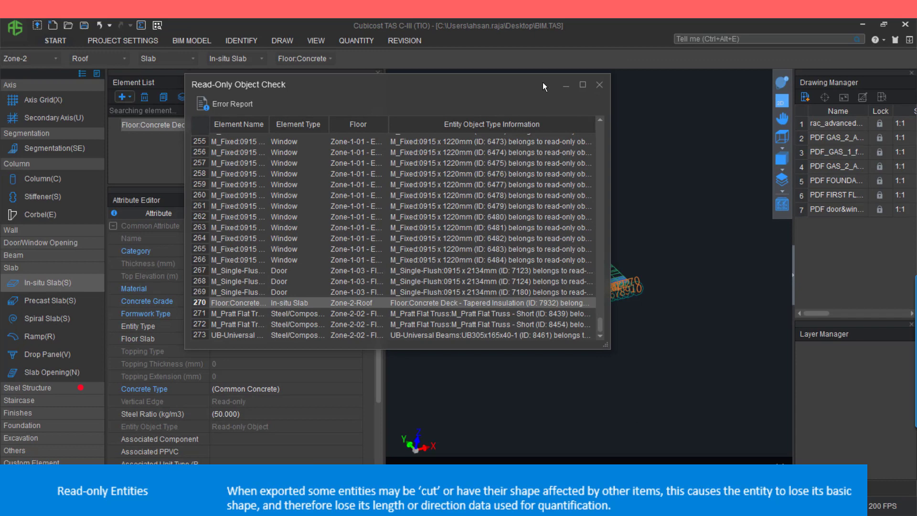
left_click_drag(543, 86, 775, 320)
scroll(520, 256, "up", 3)
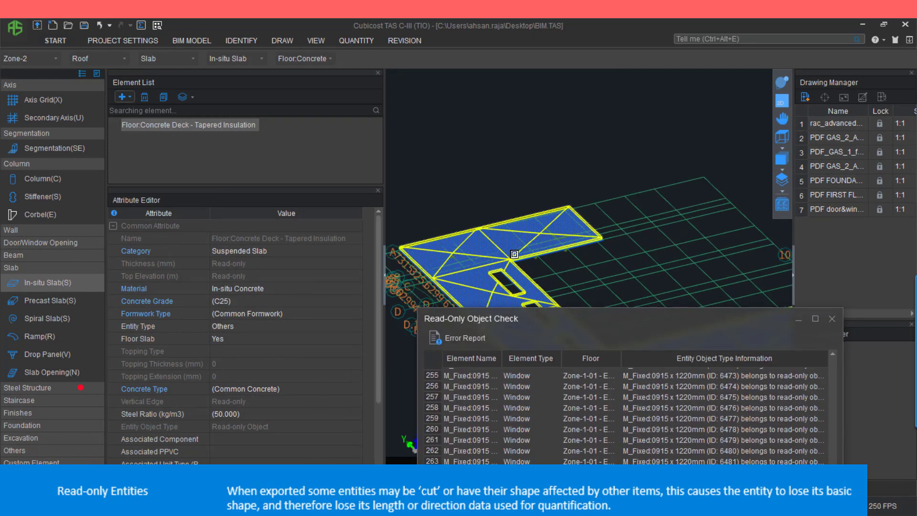
left_click_drag(663, 318, 683, 413)
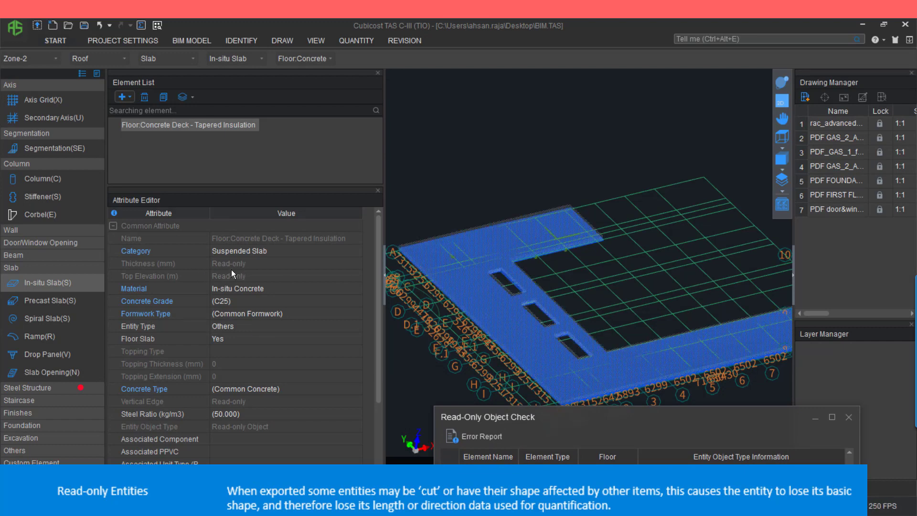
View the element entity quantities of the selected roof slab in an enlarged window, and close them.
right_click(472, 283)
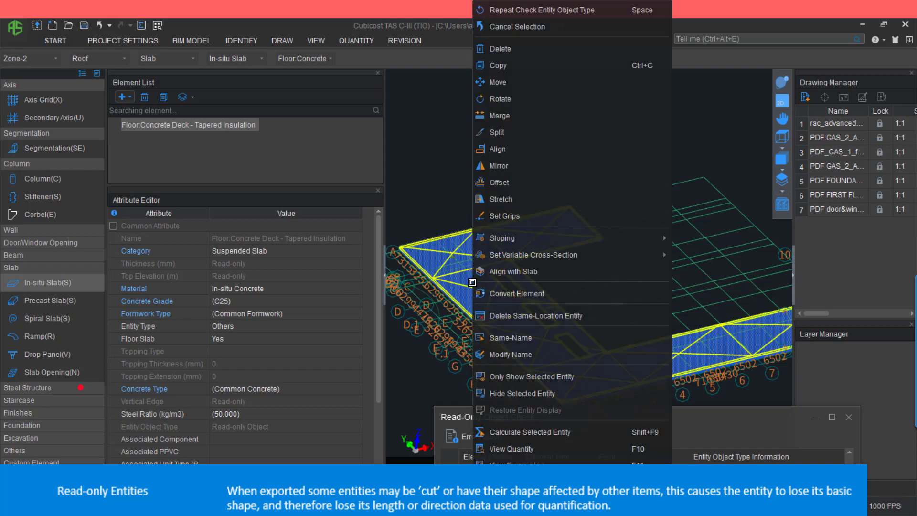
left_click(530, 450)
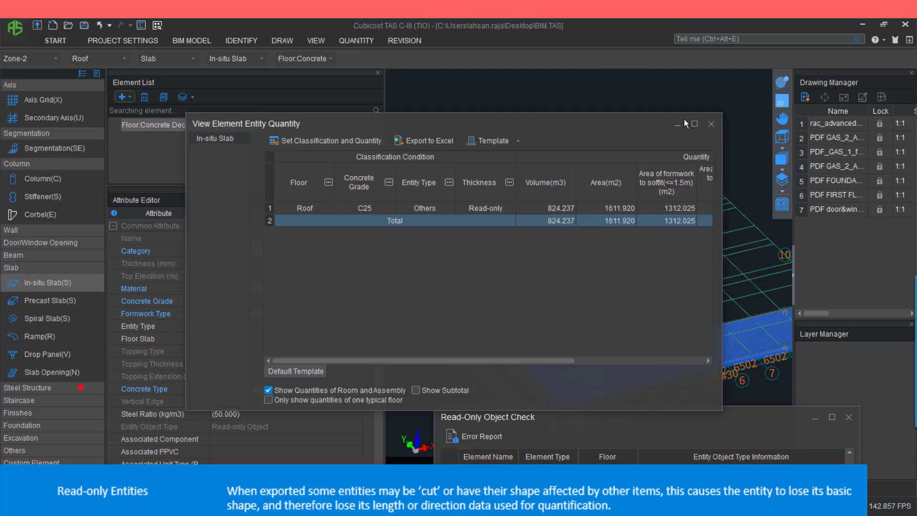
left_click(694, 124)
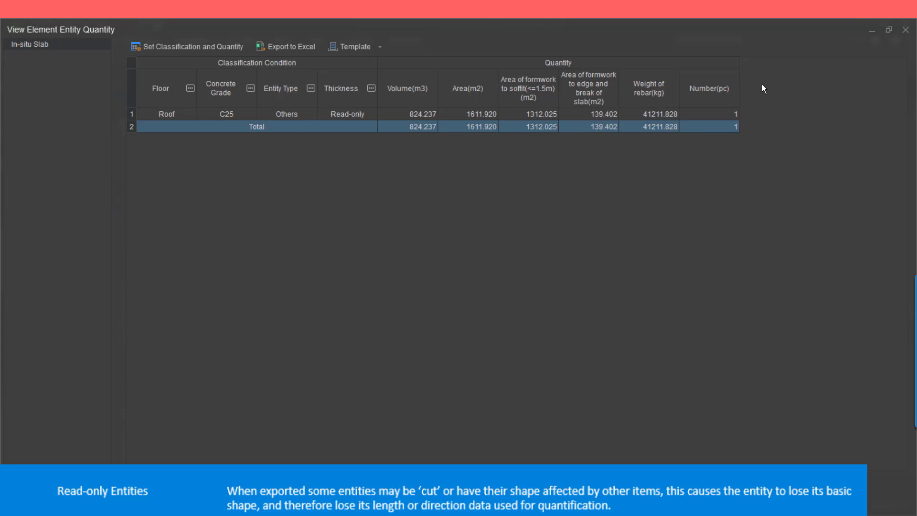
left_click(906, 30)
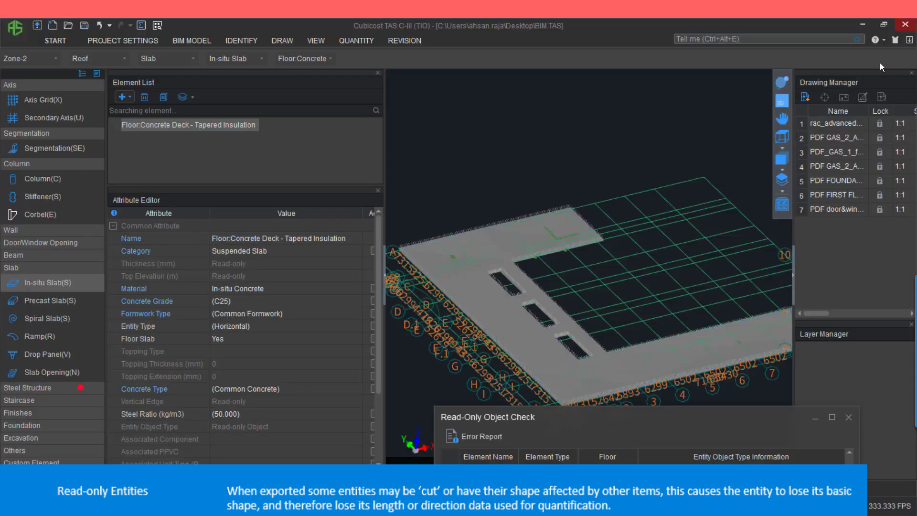
Select the concrete deck roof slab in the model and look over the editing commands available for it.
left_click(527, 241)
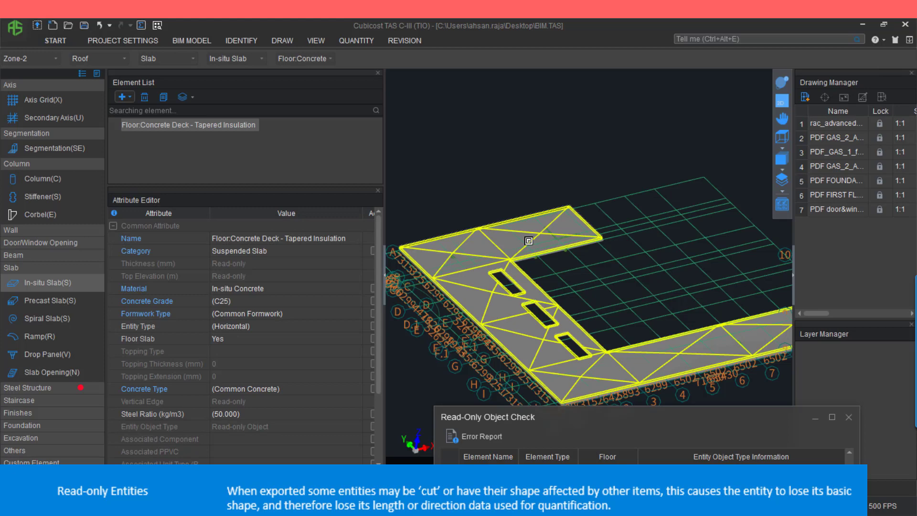
scroll(528, 242, "up", 3)
scroll(528, 242, "down", 3)
scroll(528, 242, "up", 3)
left_click(528, 242)
right_click(529, 242)
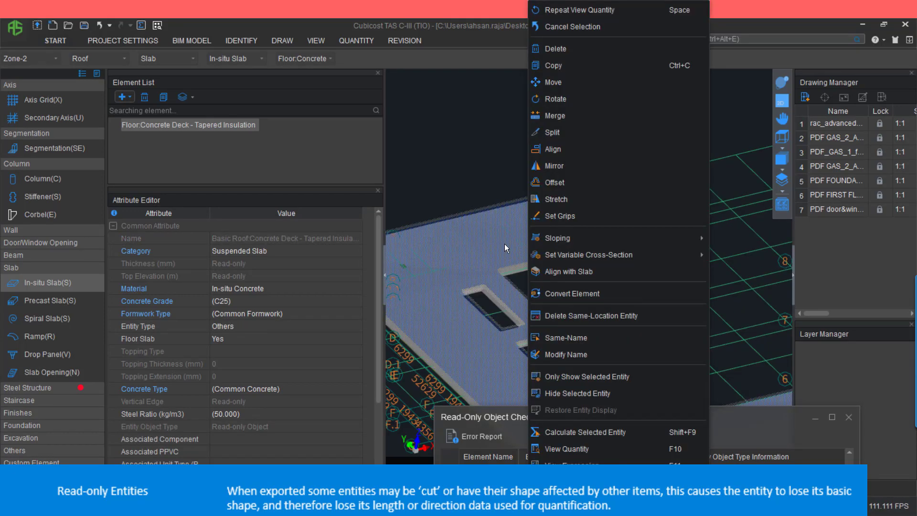
left_click(505, 244)
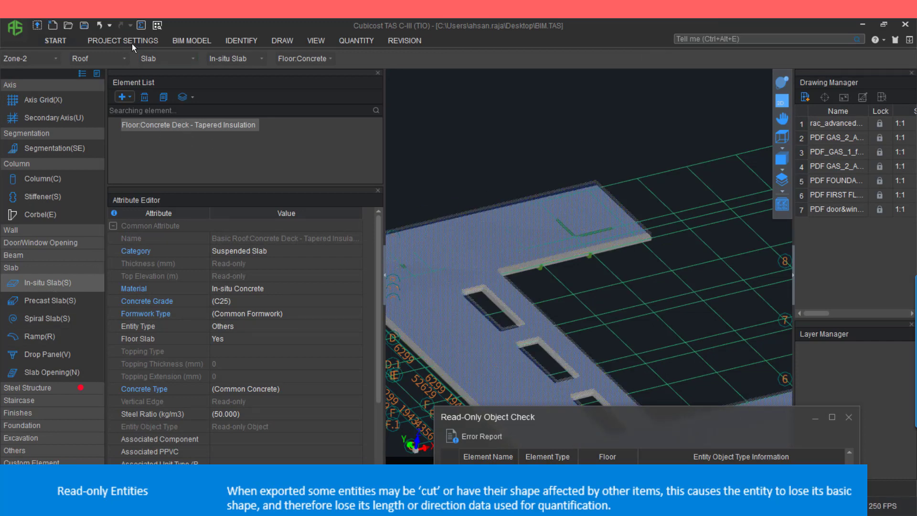
Add an in-situ slab element named XXX and include its thickness in the element's listed name.
left_click(128, 97)
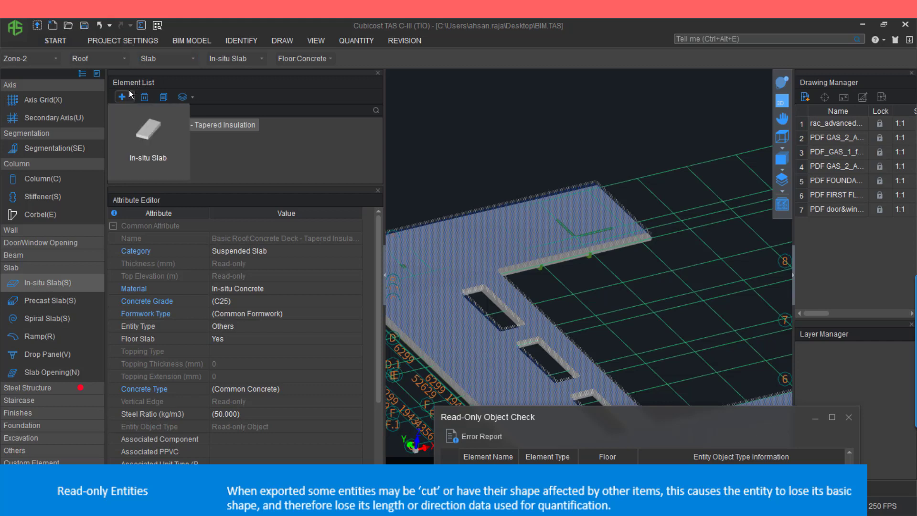
left_click(143, 122)
left_click(227, 239)
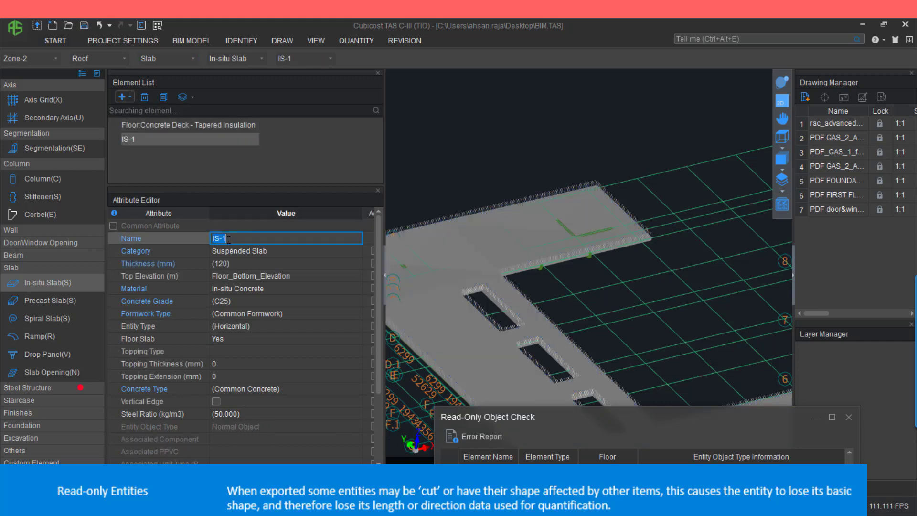
left_click(228, 239)
type("XXX")
left_click(235, 258)
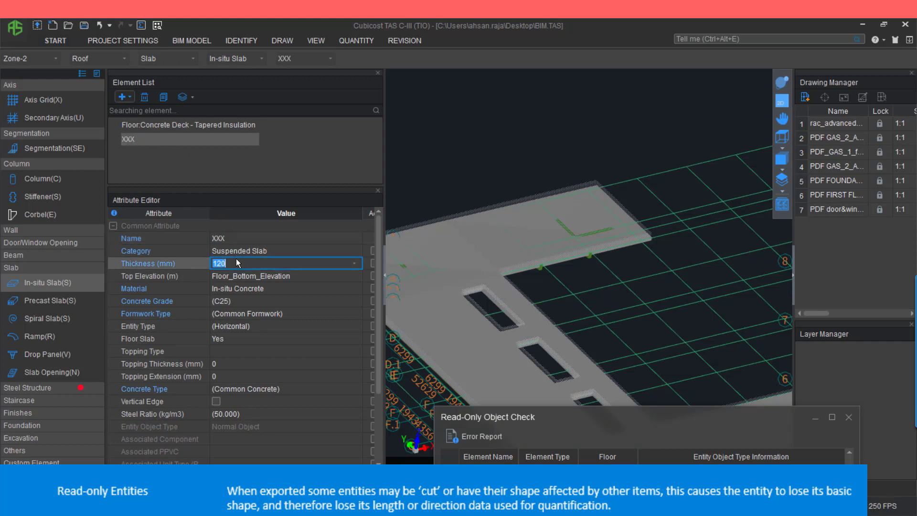
left_click(372, 263)
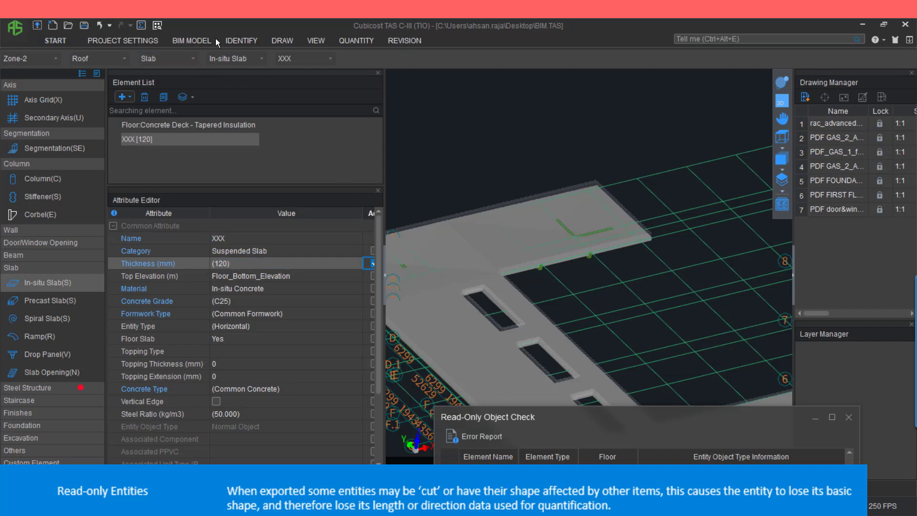
Draw a rectangular XXX slab on the open grid area beside the end of the roof slab.
left_click(246, 40)
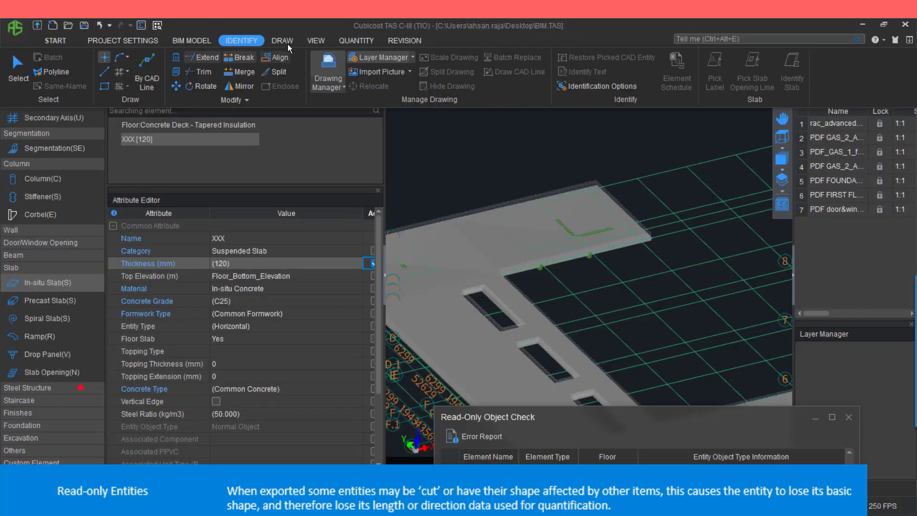
left_click(280, 39)
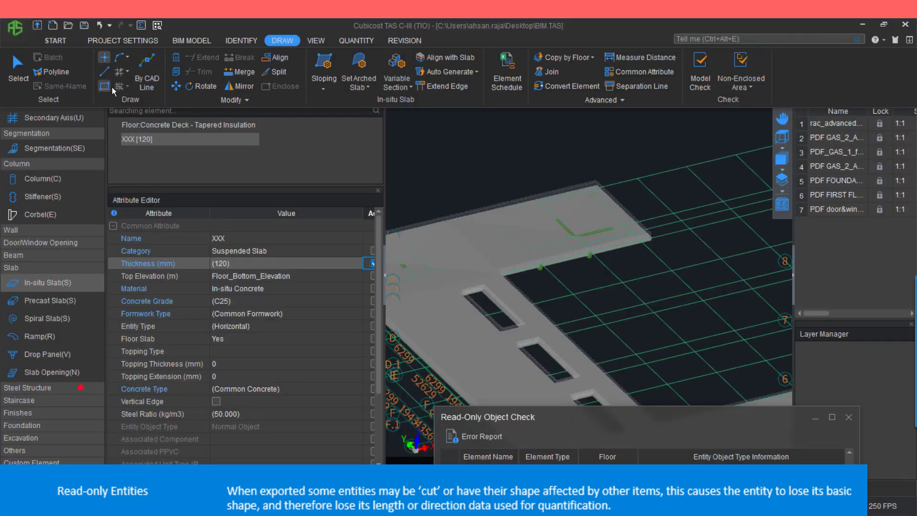
left_click(113, 88)
left_click(630, 174)
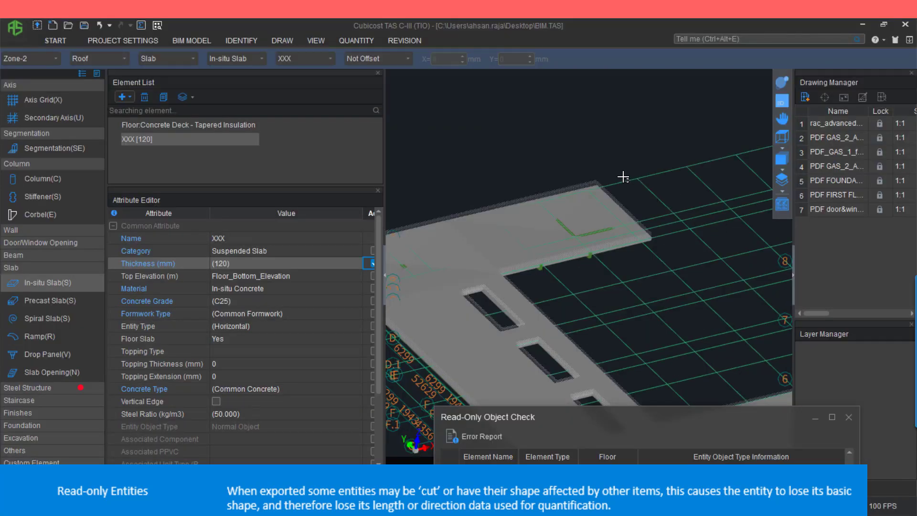
left_click(699, 207)
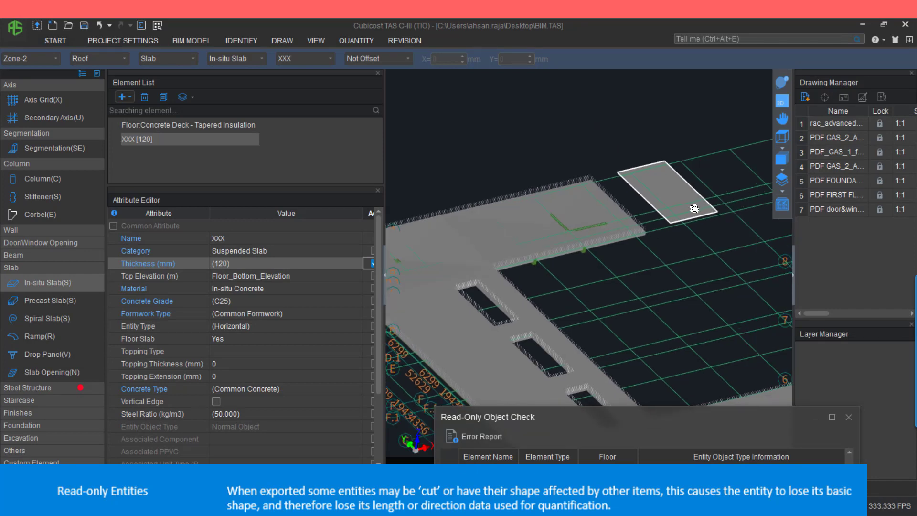
middle_click_drag(699, 206, 598, 241)
left_click(717, 222)
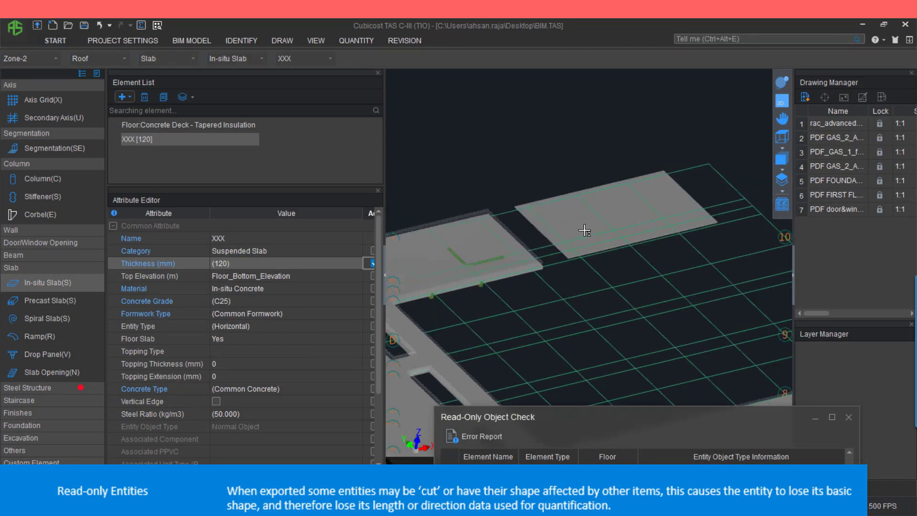
Compare the attributes of the newly drawn XXX slab with those of the imported read-only roof slab.
left_click(634, 218)
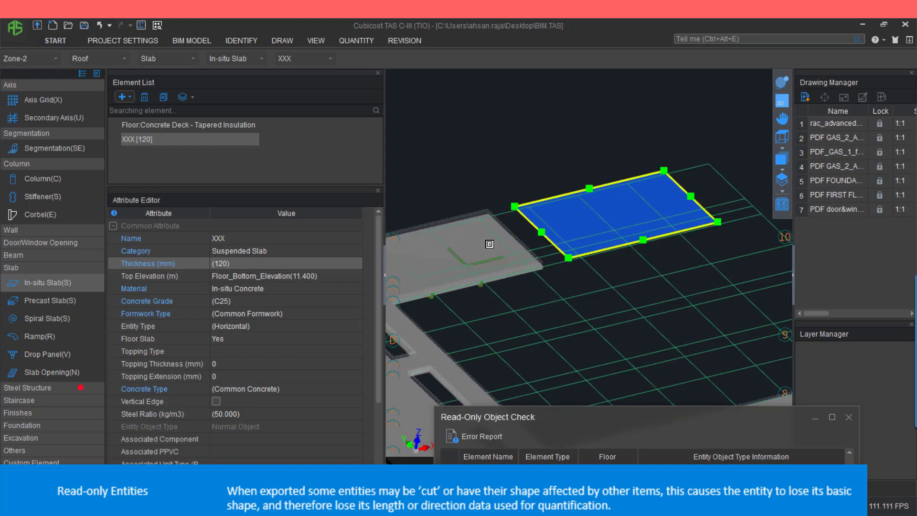
left_click(449, 286)
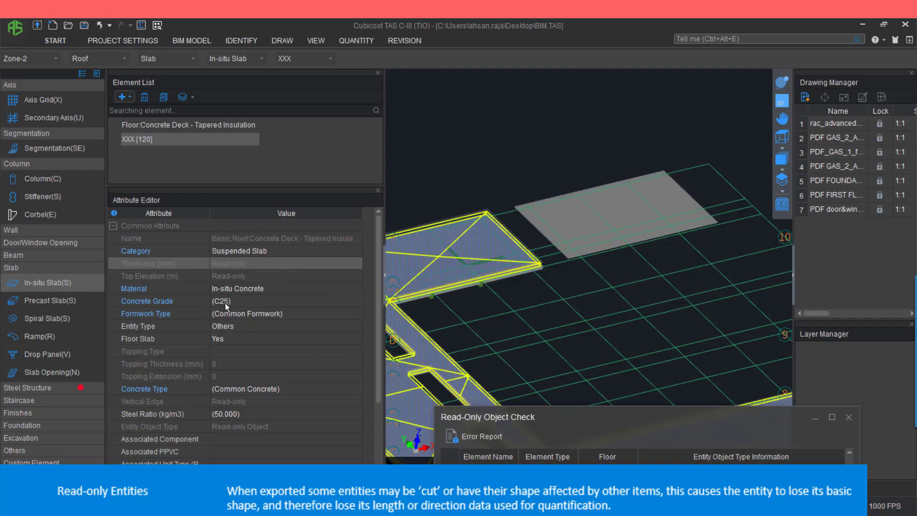
left_click(239, 251)
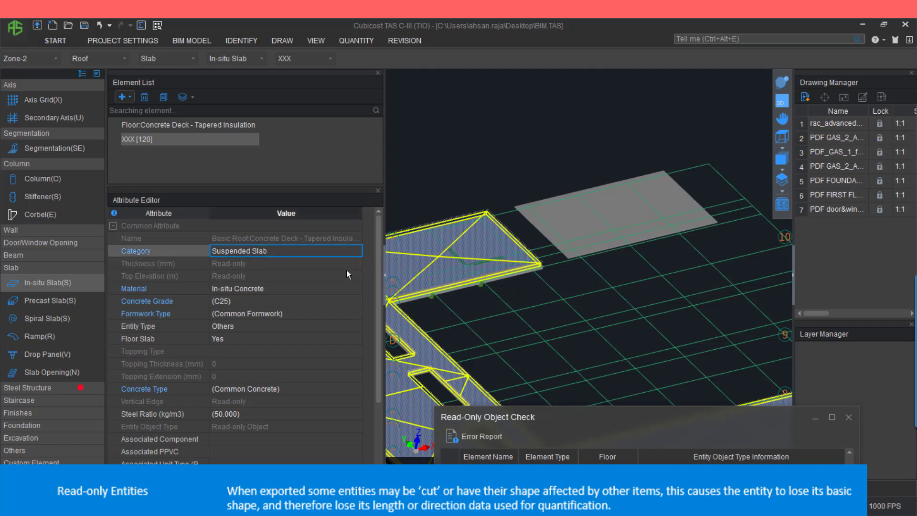
left_click(655, 239)
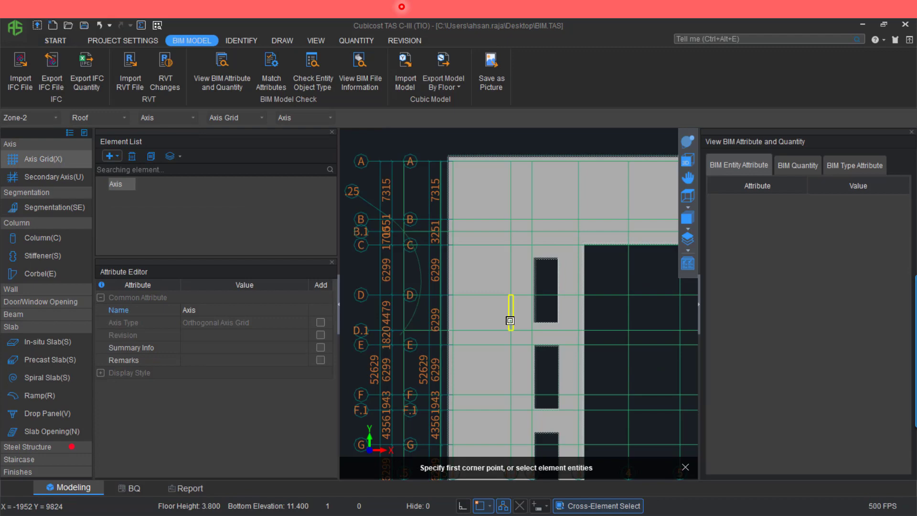
View the BIM entity attributes of the concrete beam between grid lines D and D.1, and open the Match Attributes settings.
left_click(510, 321)
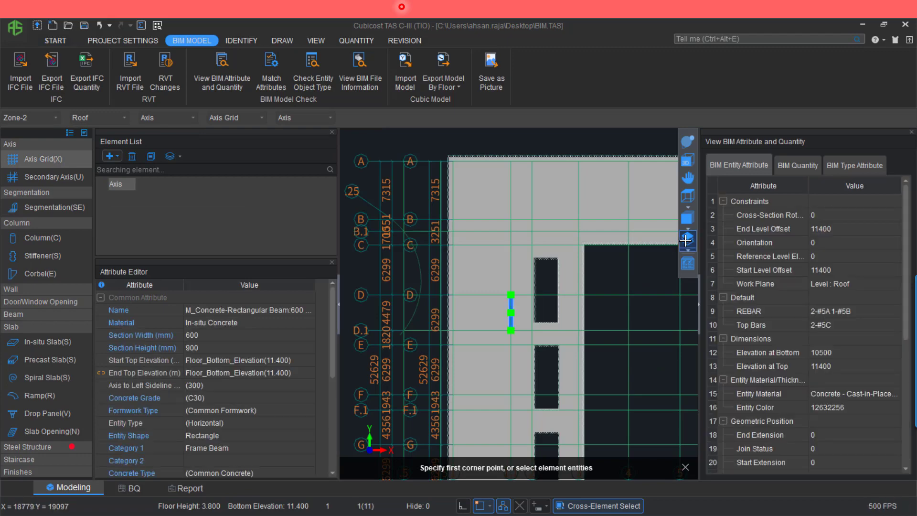
scroll(820, 279, "down", 5)
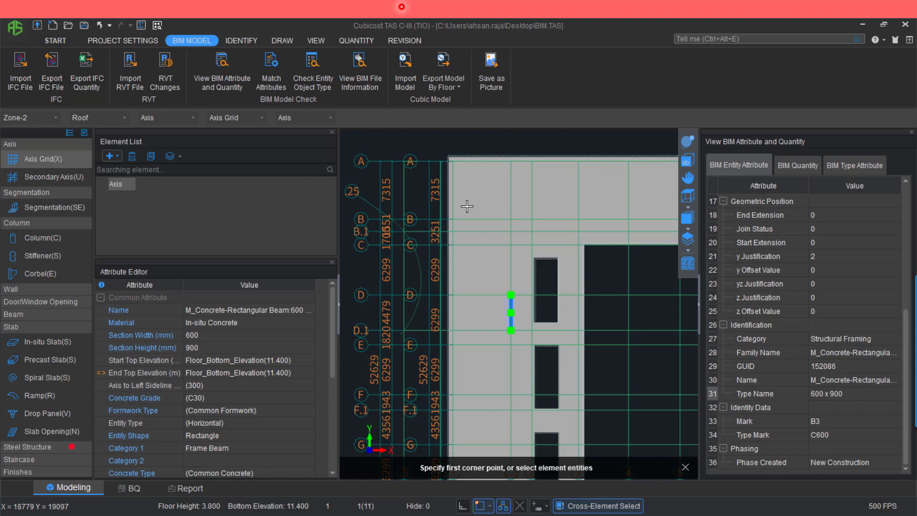
left_click(279, 71)
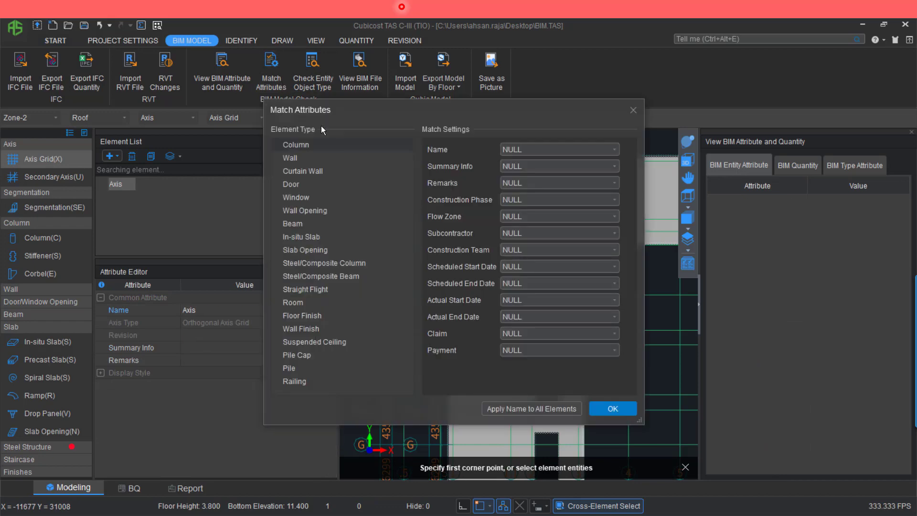
Match the Summary Info of beams to Phase Created, and check the BIM entity attributes of the beam between grid lines C and D.
left_click(305, 223)
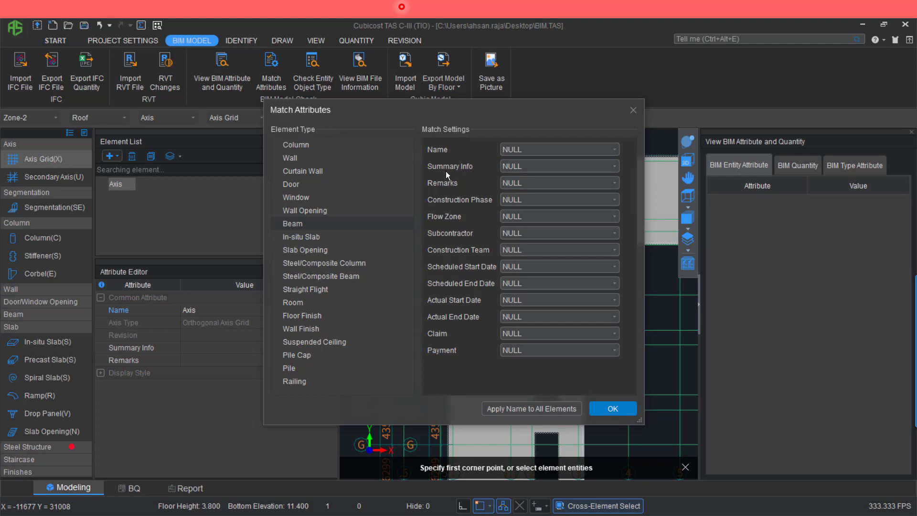
scroll(545, 219, "down", 15)
scroll(545, 230, "up", 5)
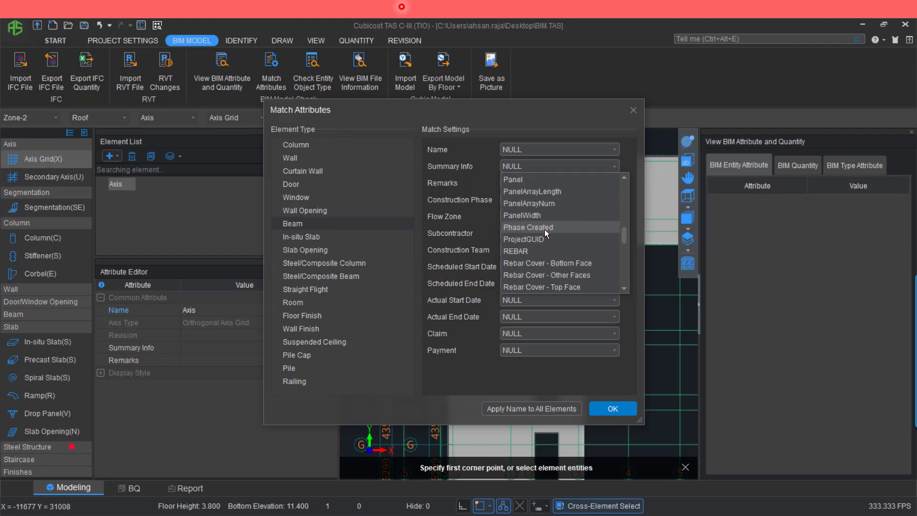
left_click(547, 233)
left_click(627, 403)
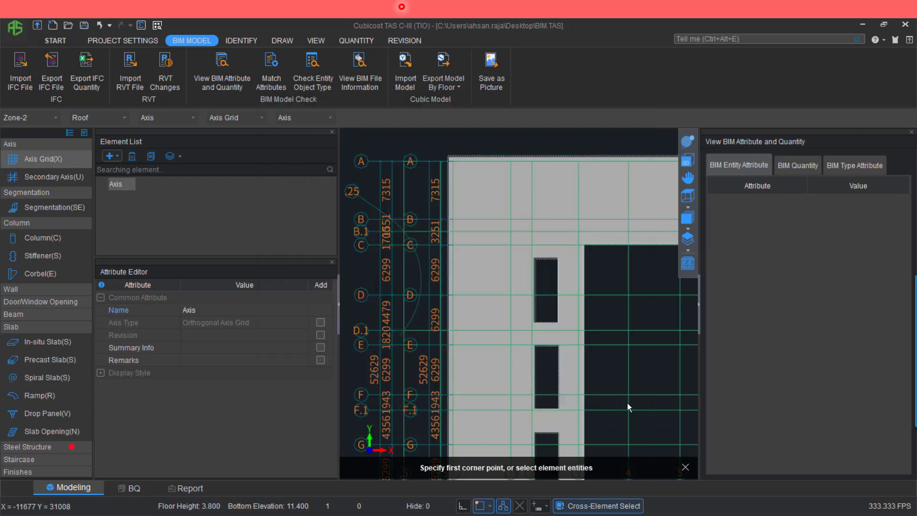
left_click(511, 282)
scroll(744, 297, "down", 5)
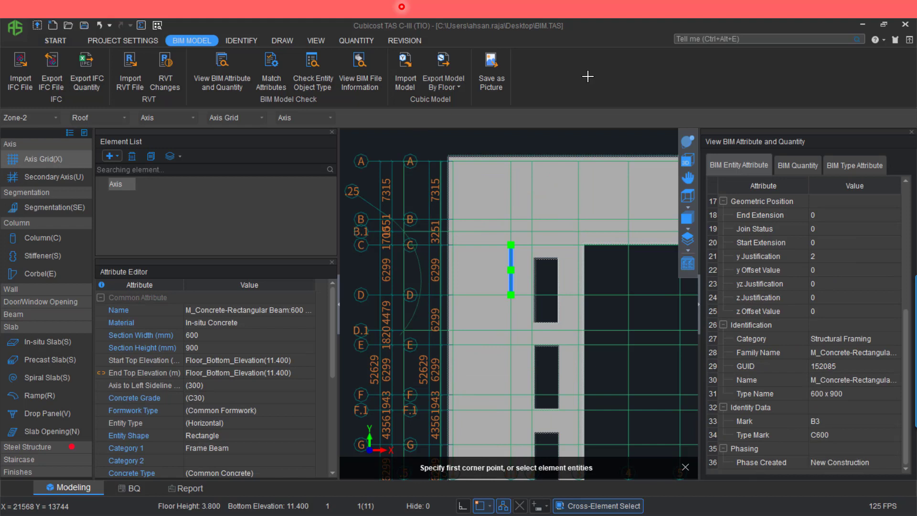
Run the summary calculation for the Zone-2 Roof floor, forcing it past the model check.
left_click(370, 41)
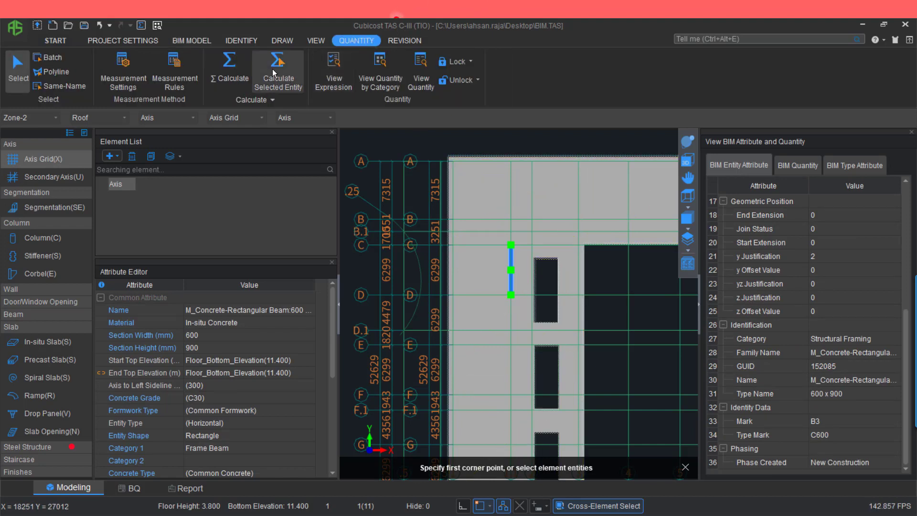
left_click(229, 70)
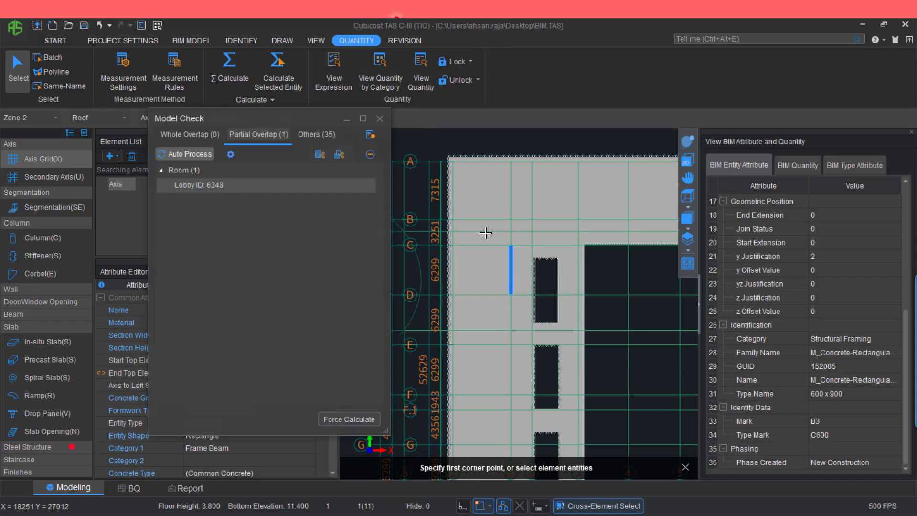
left_click(355, 424)
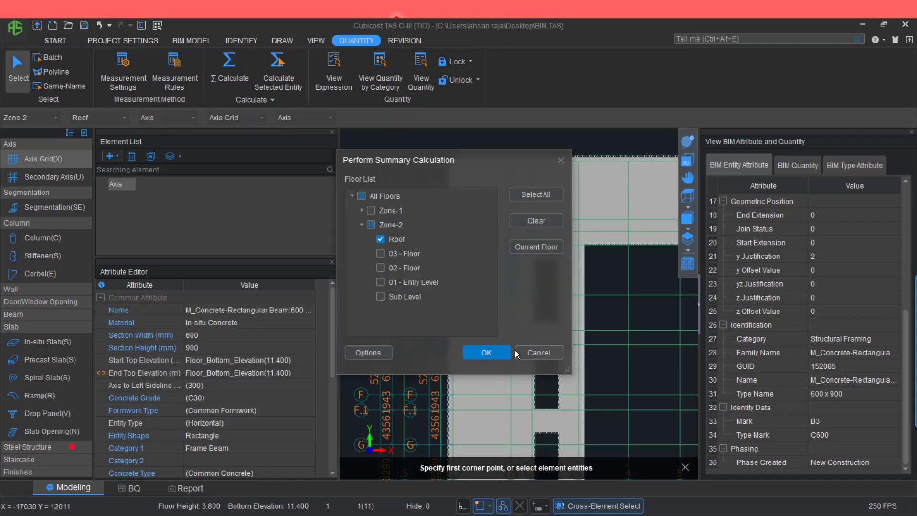
left_click(491, 352)
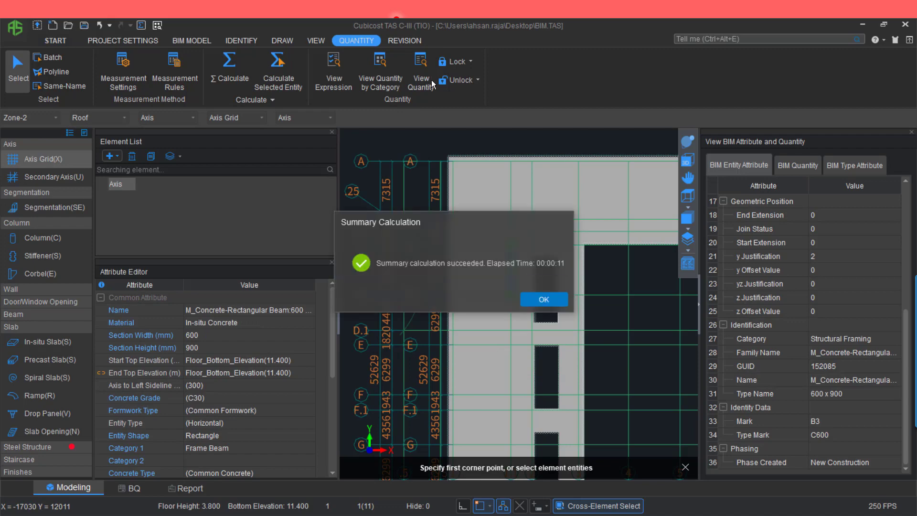
left_click(533, 304)
View the beam quantities by category, with all floors of Zone-1 and Zone-2 included in the range.
left_click(380, 67)
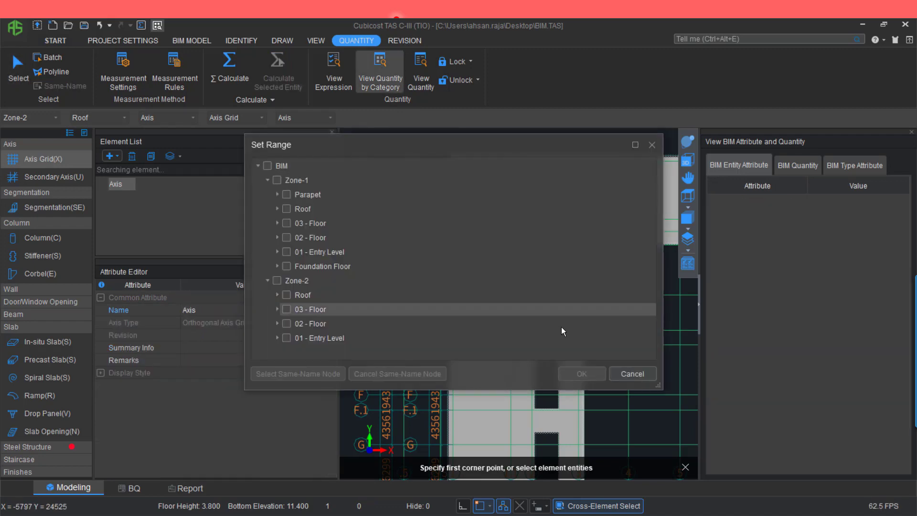
left_click(267, 165)
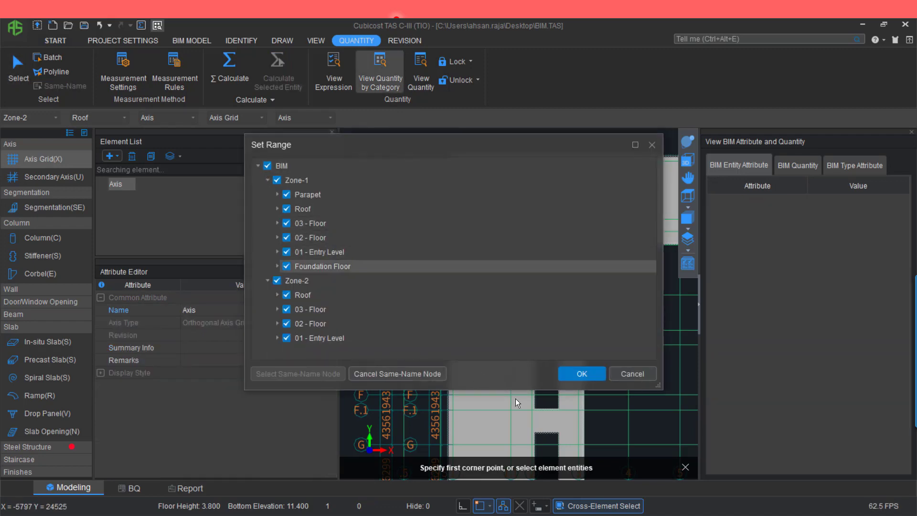
left_click(573, 377)
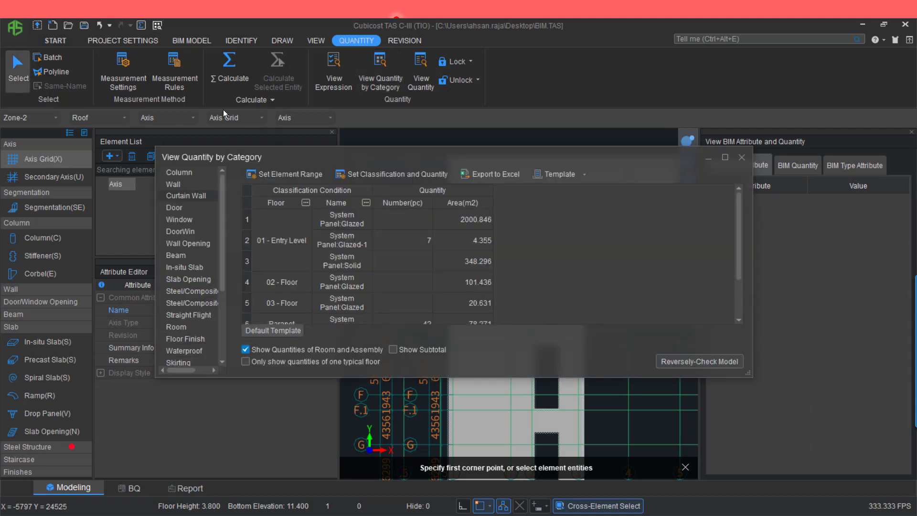
left_click(184, 254)
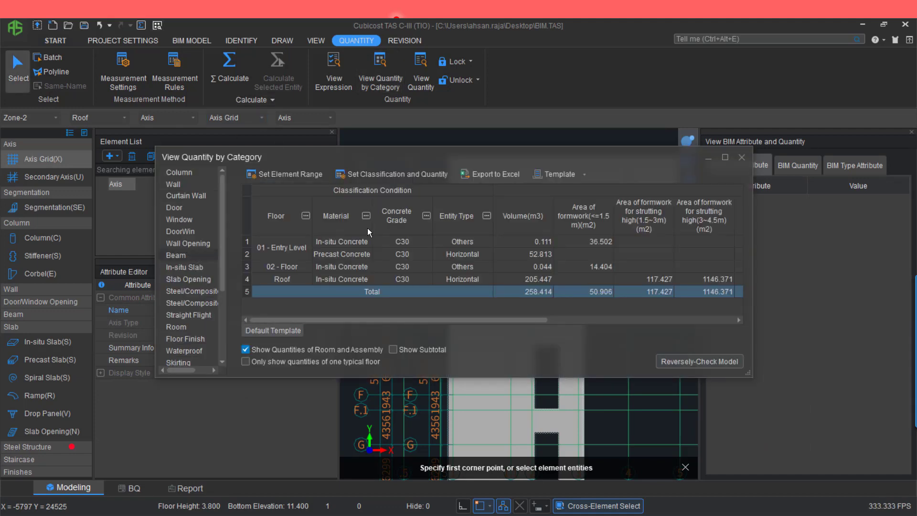
Create a new beam quantity template classified only by Summary Info and Remarks, excluding Floor, Material, Concrete Grade and Entity Type.
left_click(554, 175)
left_click(551, 189)
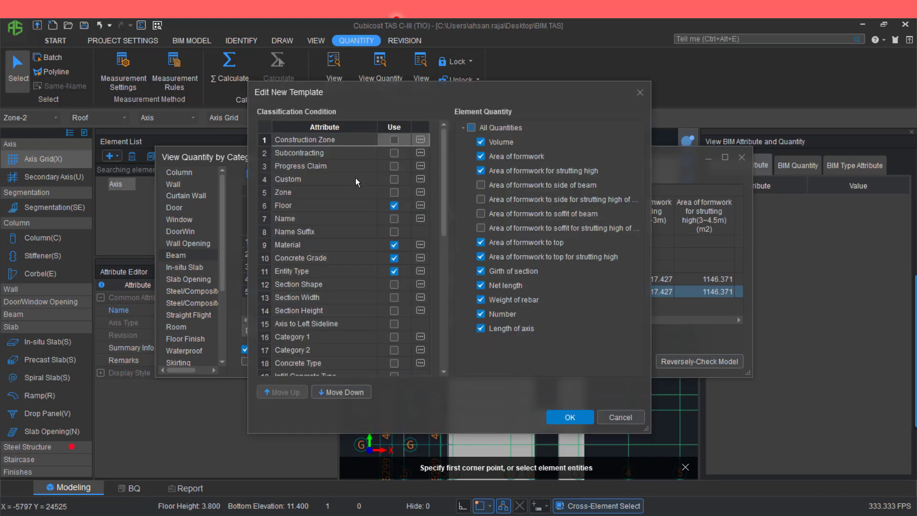
left_click(393, 206)
left_click(394, 244)
left_click(394, 258)
left_click(394, 271)
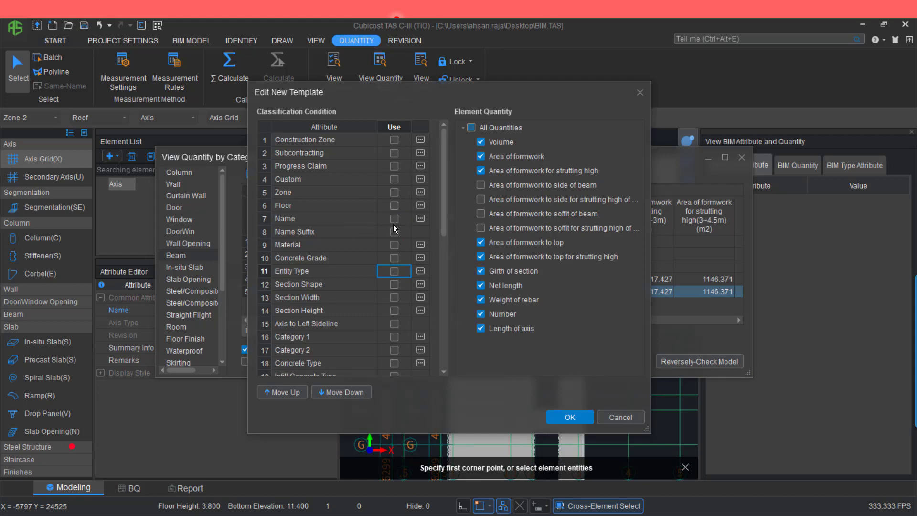
scroll(392, 230, "down", 7)
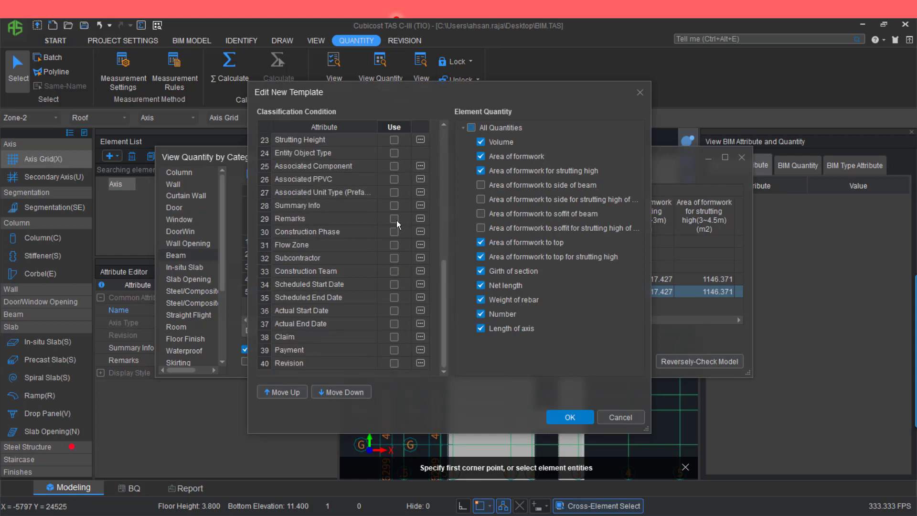
left_click(393, 210)
left_click(392, 217)
left_click(568, 415)
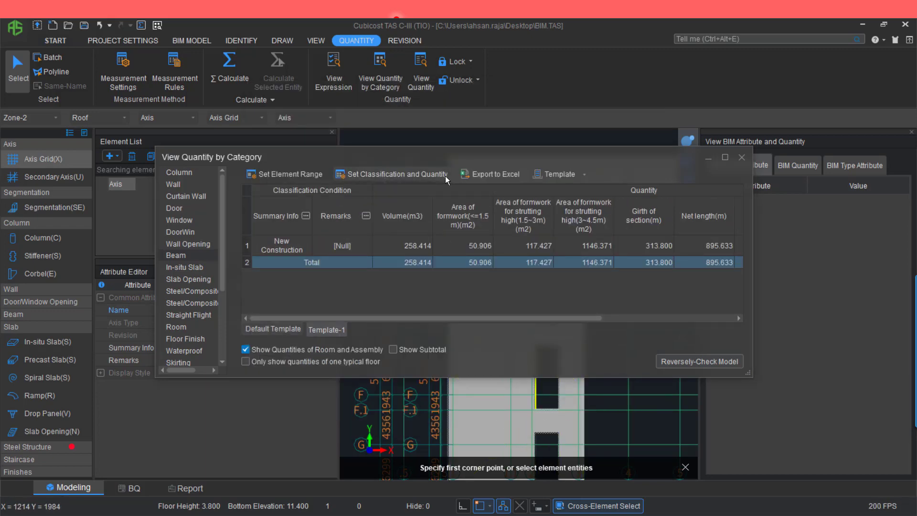
Add Name to the new beam template's classification conditions and maximize the quantity table.
left_click(420, 173)
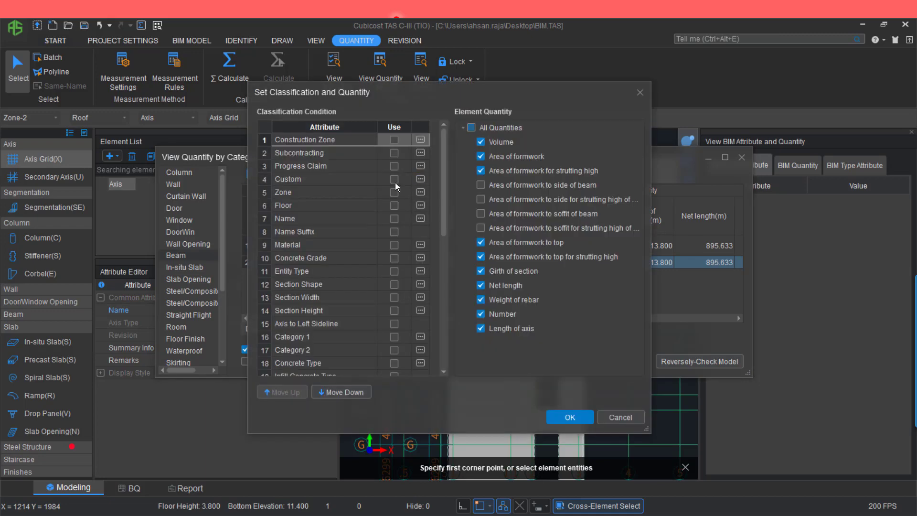
left_click(394, 218)
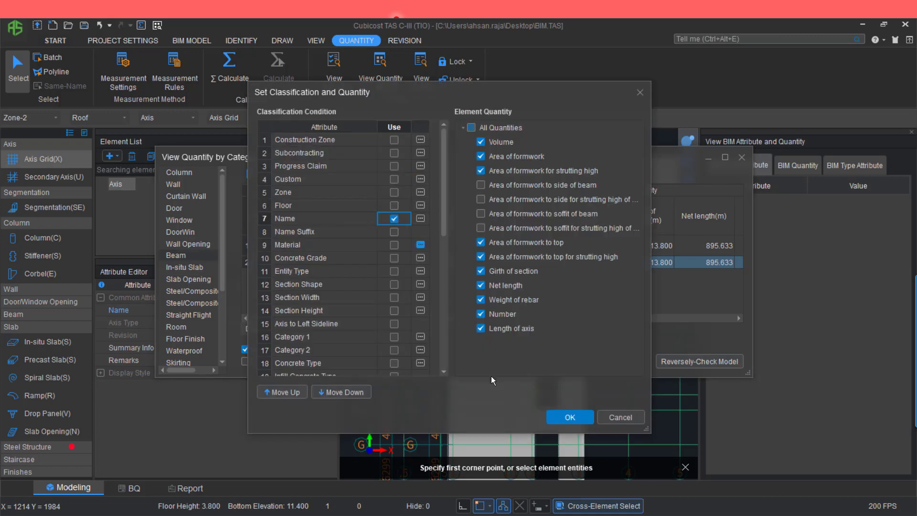
left_click(558, 420)
left_click(723, 159)
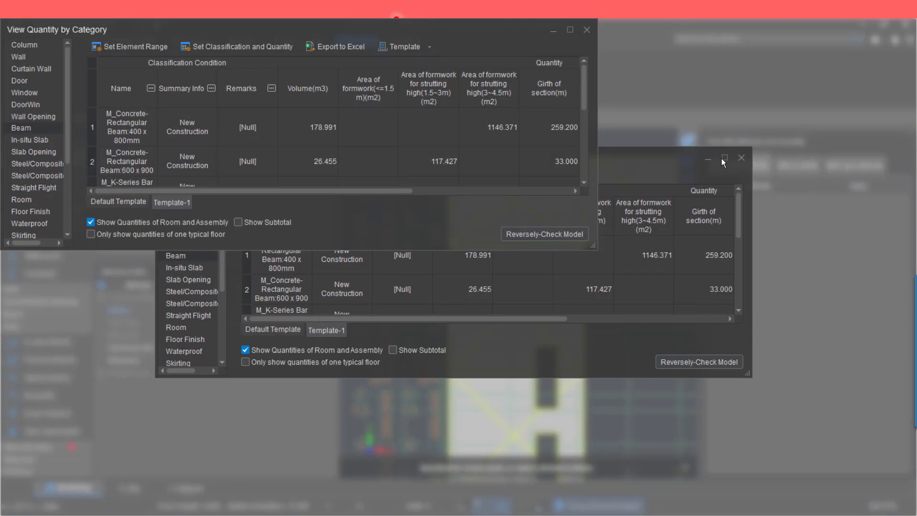